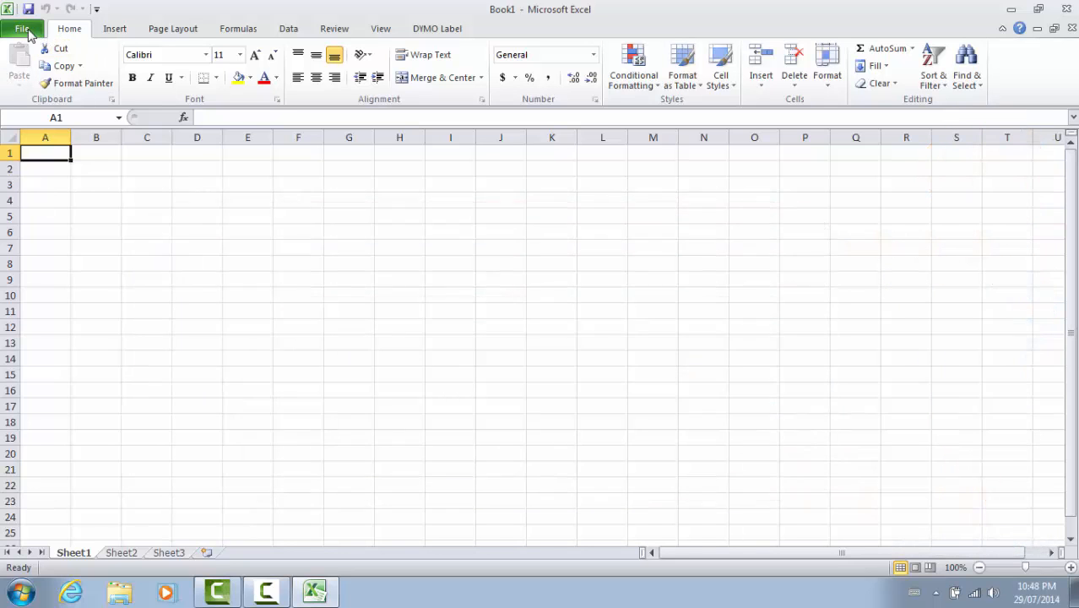
# Step: Open the recent workbook ABCEvent housing_0317
pyautogui.click(25, 30)
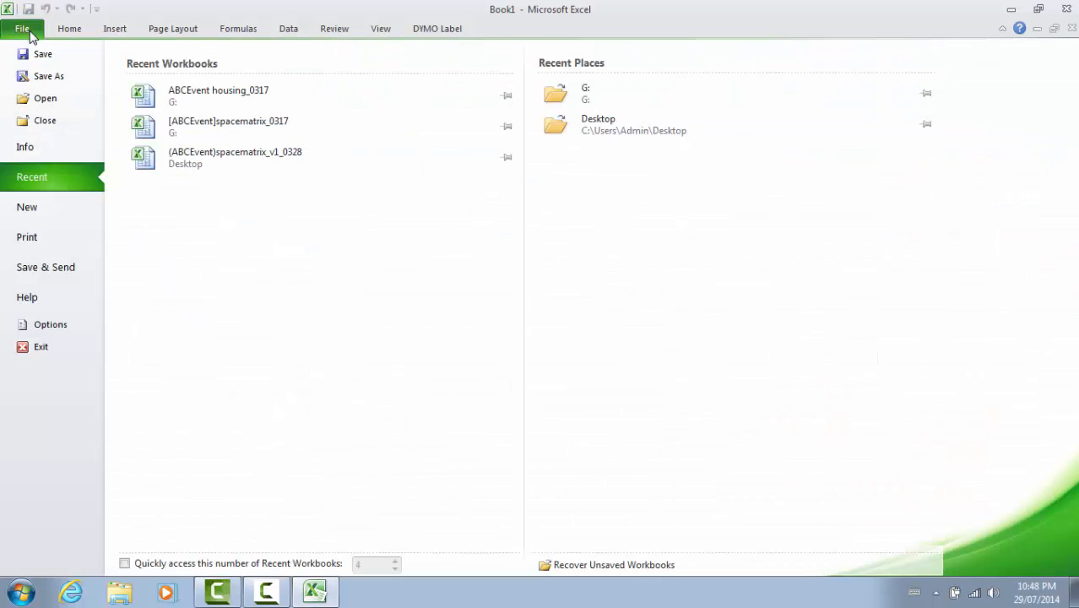
pyautogui.click(173, 95)
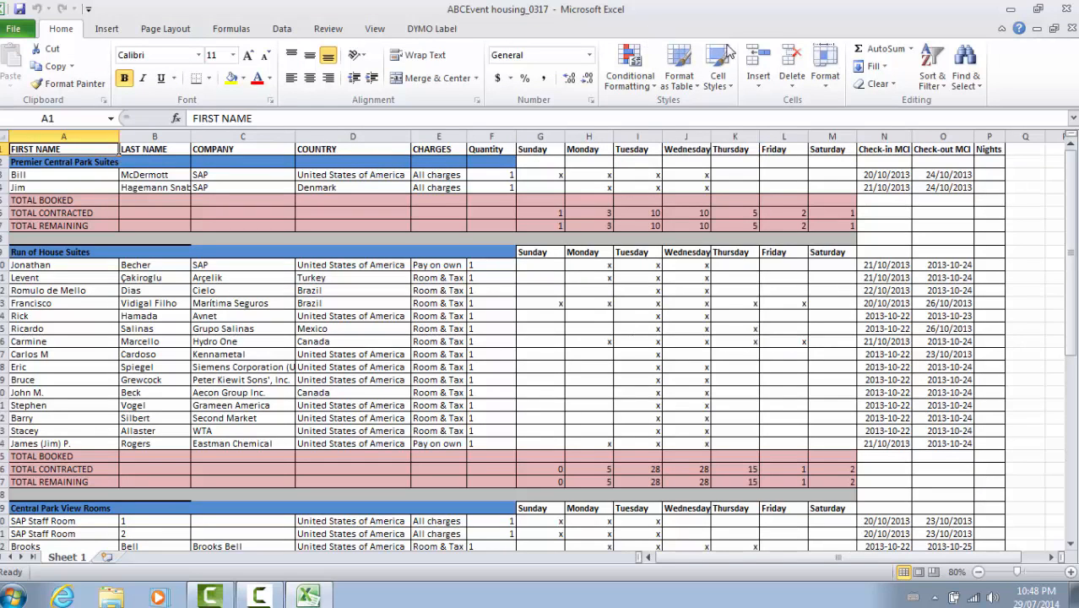
# Step: Enter the formula =O3-N3 in cell P3 of the Nights column to calculate the first guest's stay
pyautogui.click(992, 149)
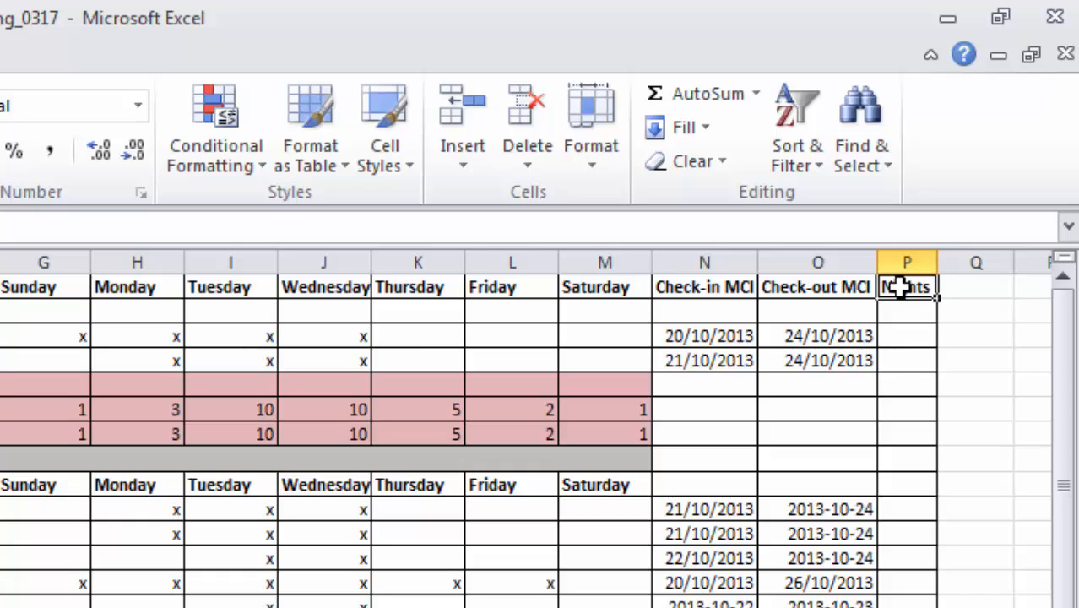
pyautogui.click(900, 337)
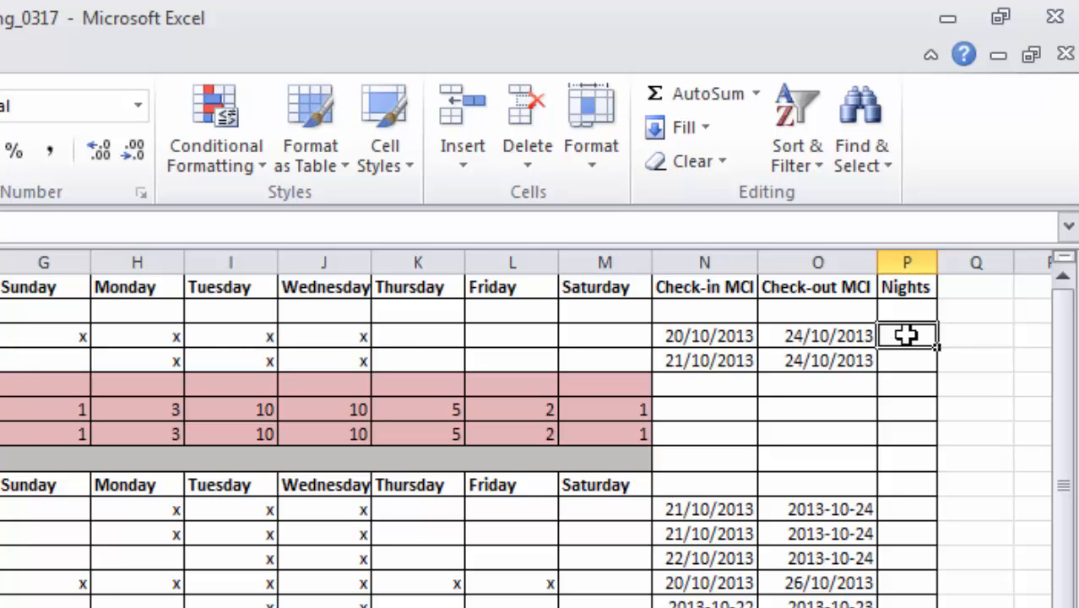
pyautogui.write('=o')
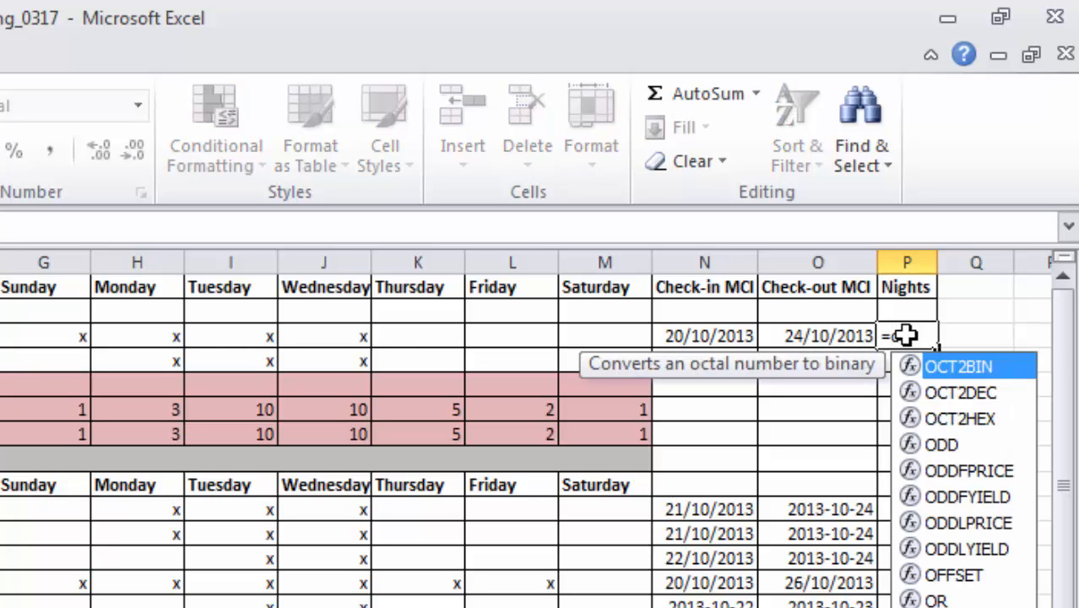
pyautogui.write('3')
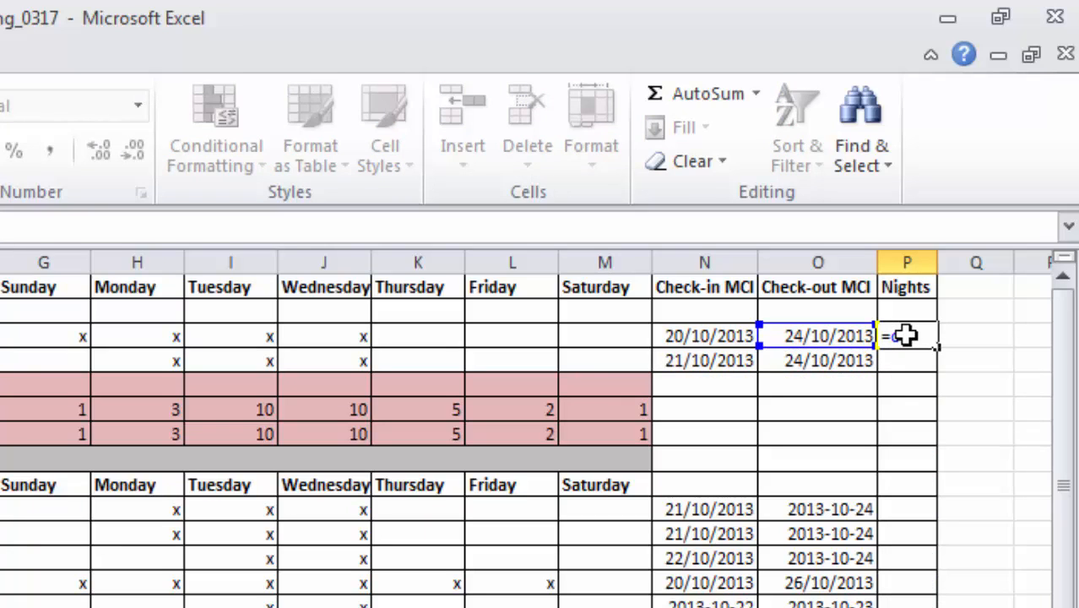
pyautogui.write('-n3')
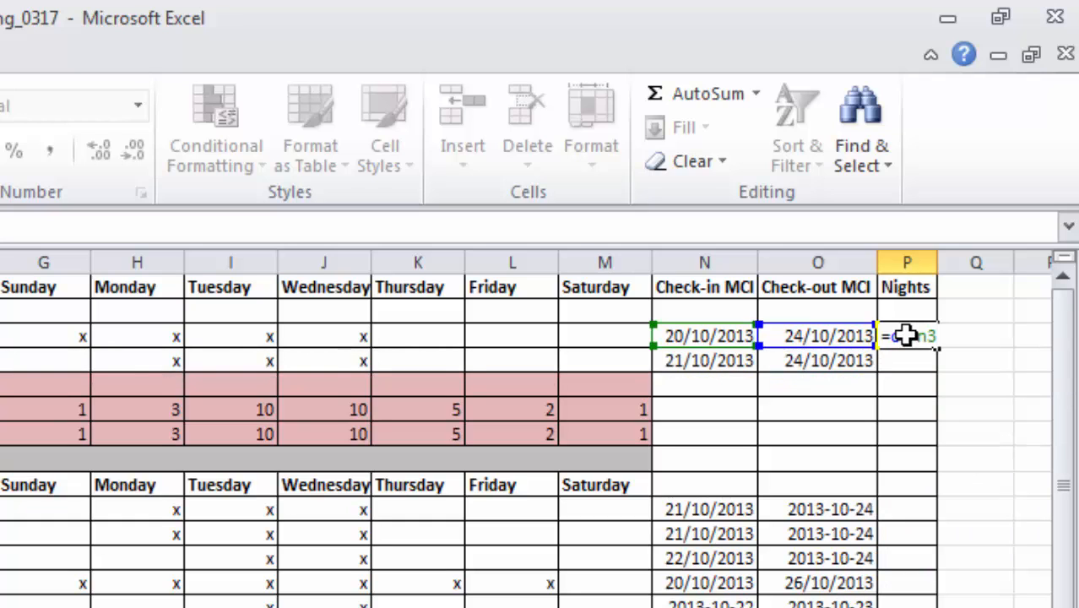
pyautogui.press('Return')
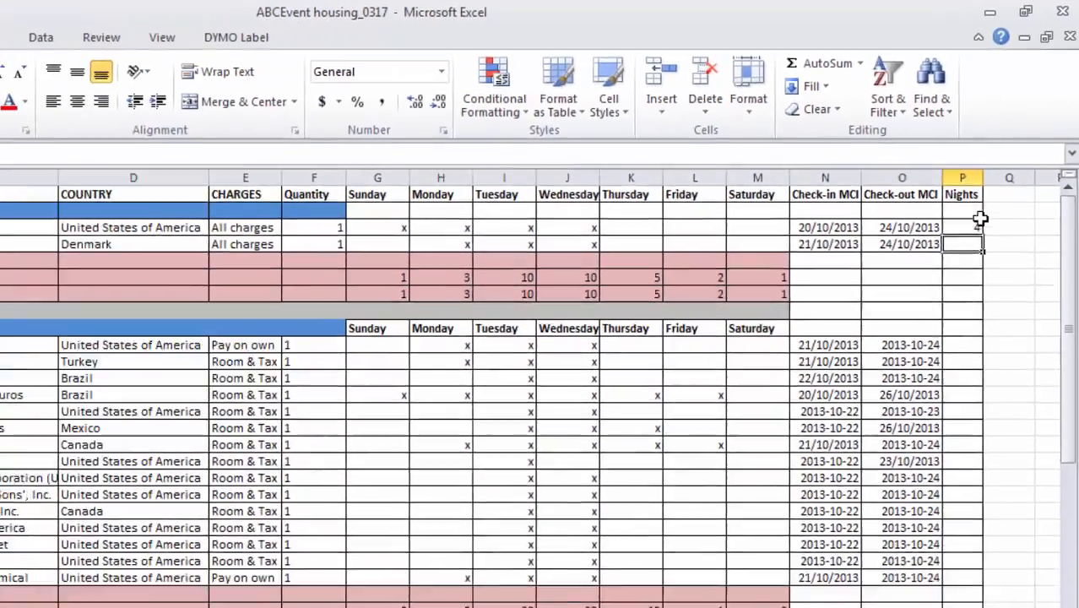
# Step: Fill the nights formula from P3 down the Nights column through P42
pyautogui.click(924, 336)
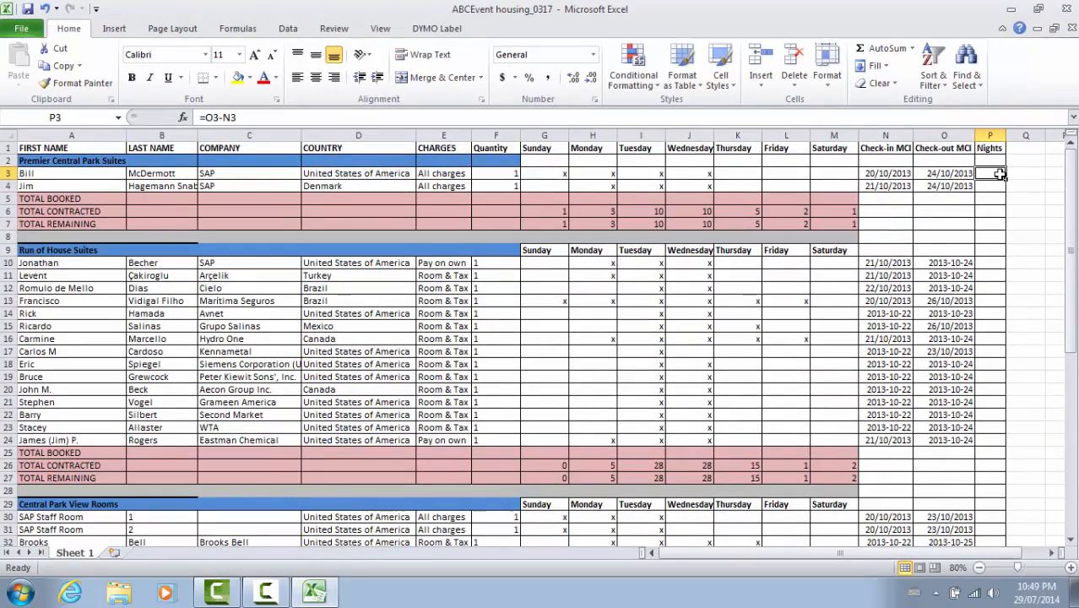
pyautogui.hotkey('ctrl', 'c')
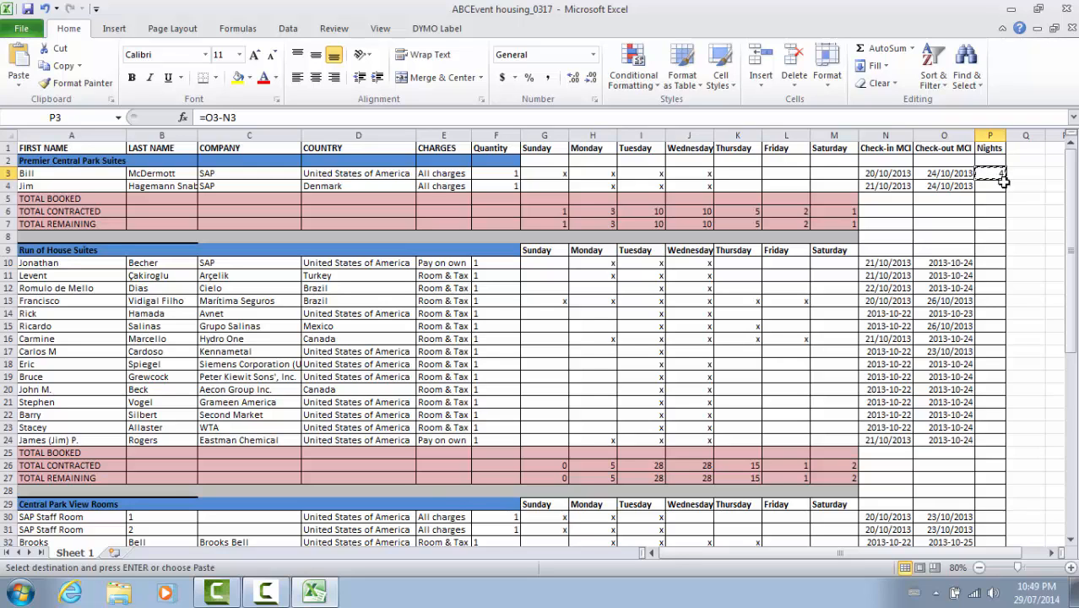
pyautogui.moveTo(1004, 179); pyautogui.dragTo(998, 416)
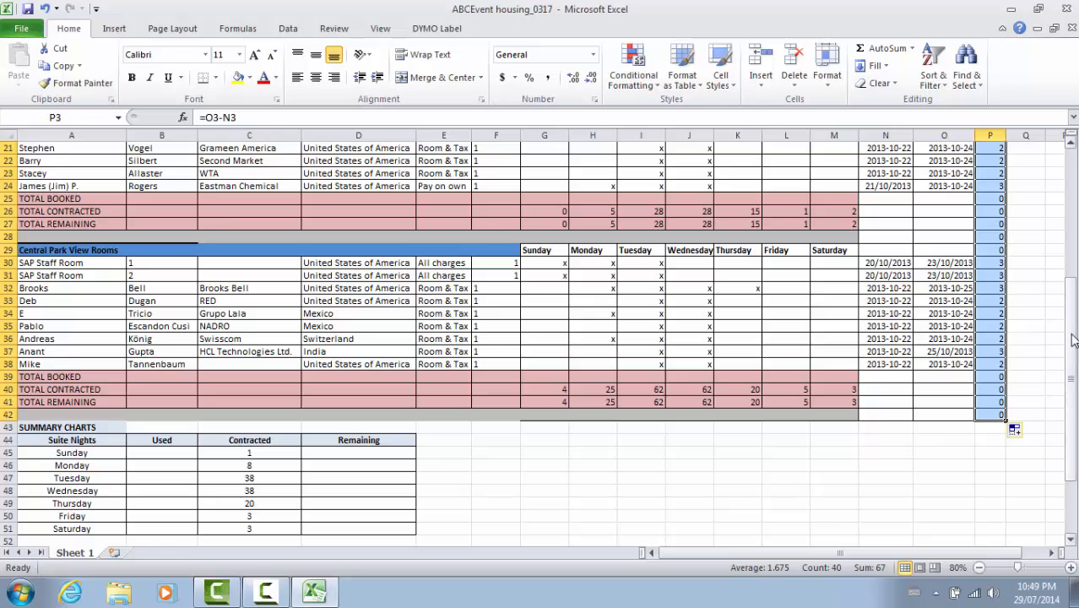
pyautogui.moveTo(1069, 330); pyautogui.dragTo(1054, 169)
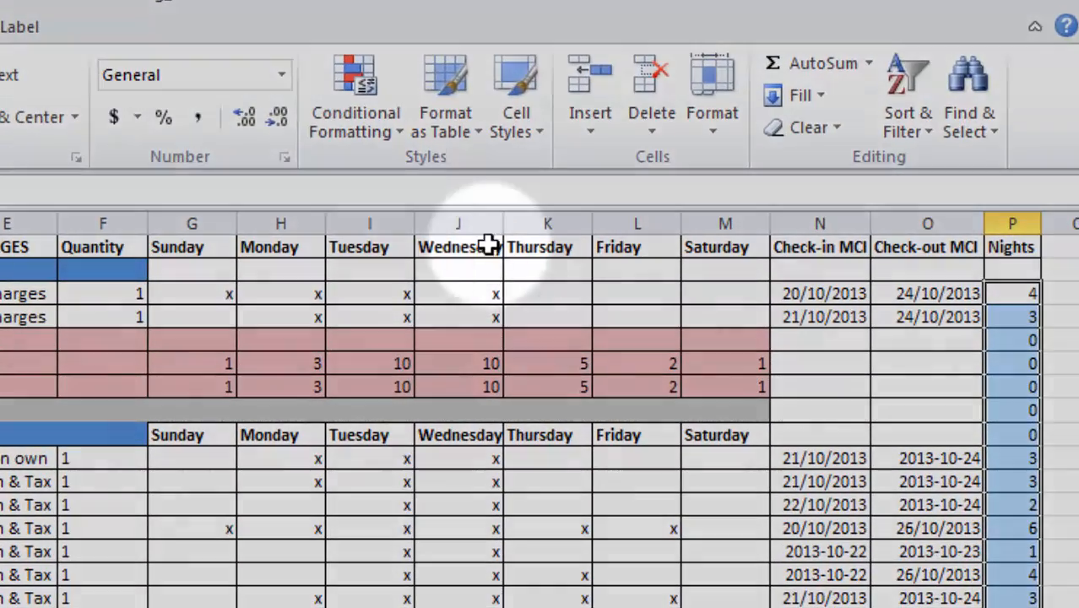
pyautogui.click(229, 293)
pyautogui.click(300, 294)
pyautogui.click(360, 296)
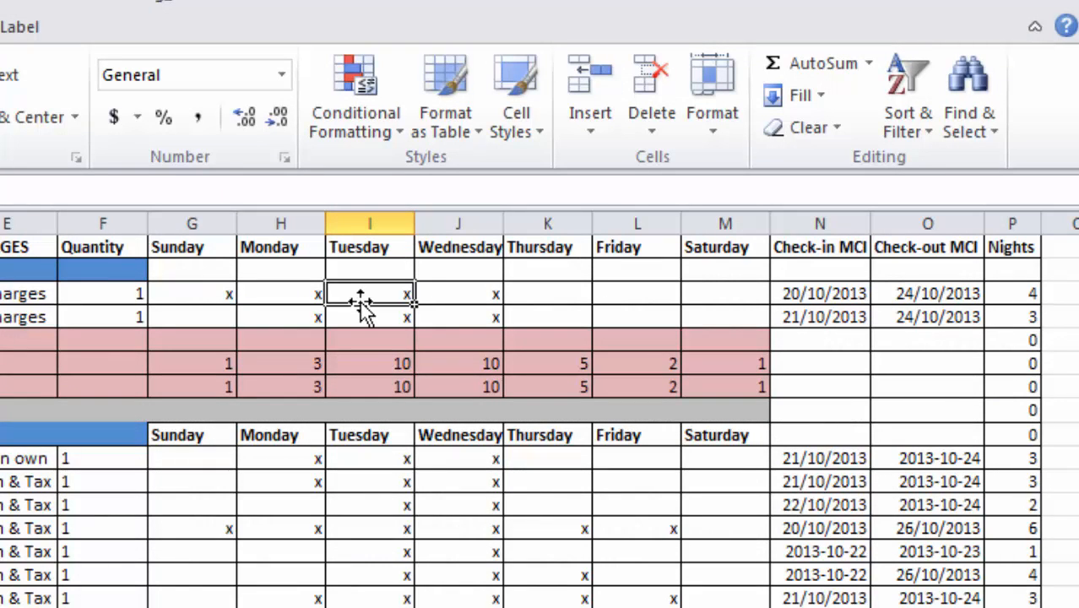
# Step: Enter =COUNTIF(G3:G4,"x") in G5 as the Sunday total booked for Premier Central Park Suites
pyautogui.click(207, 344)
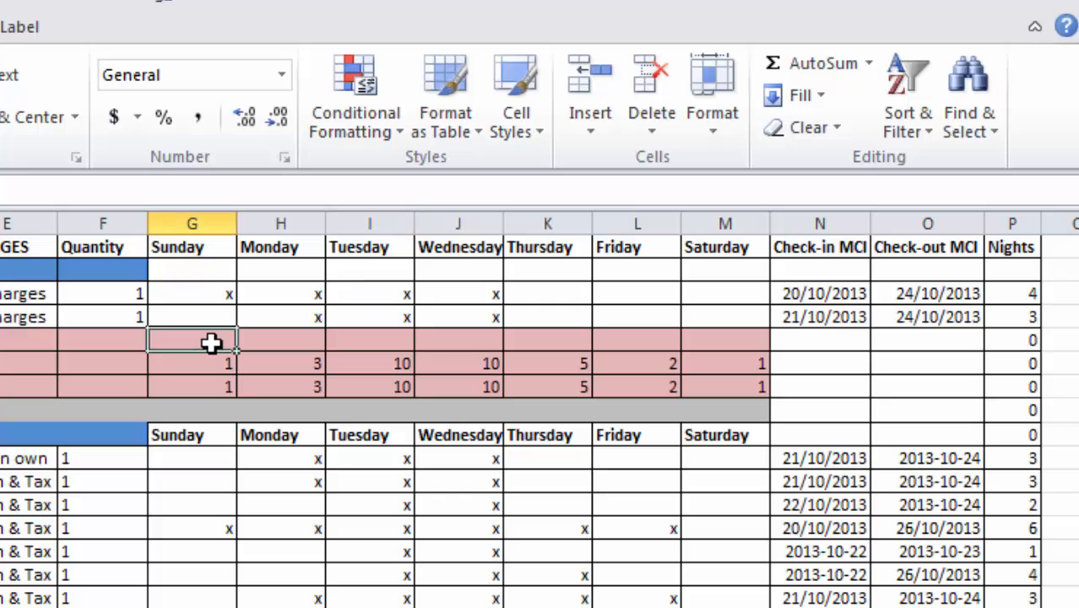
pyautogui.write('=count')
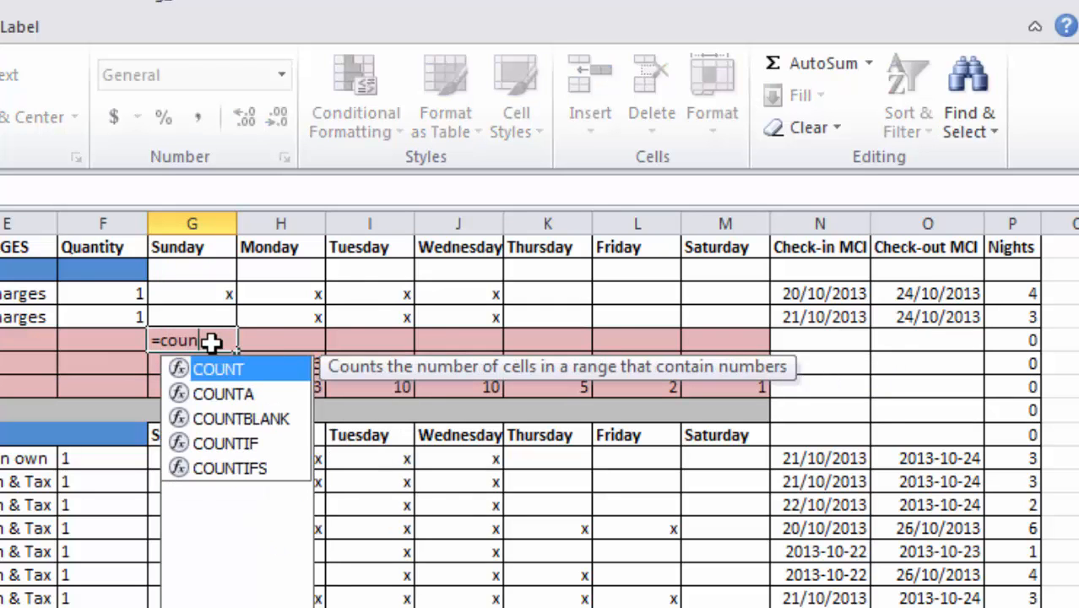
pyautogui.write('if')
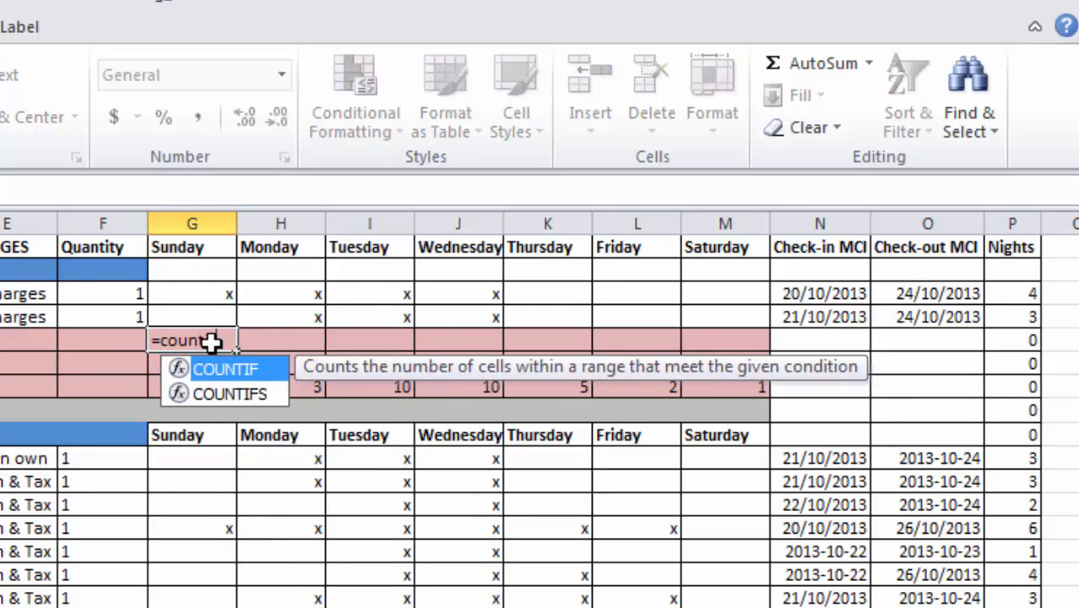
pyautogui.write('(g3')
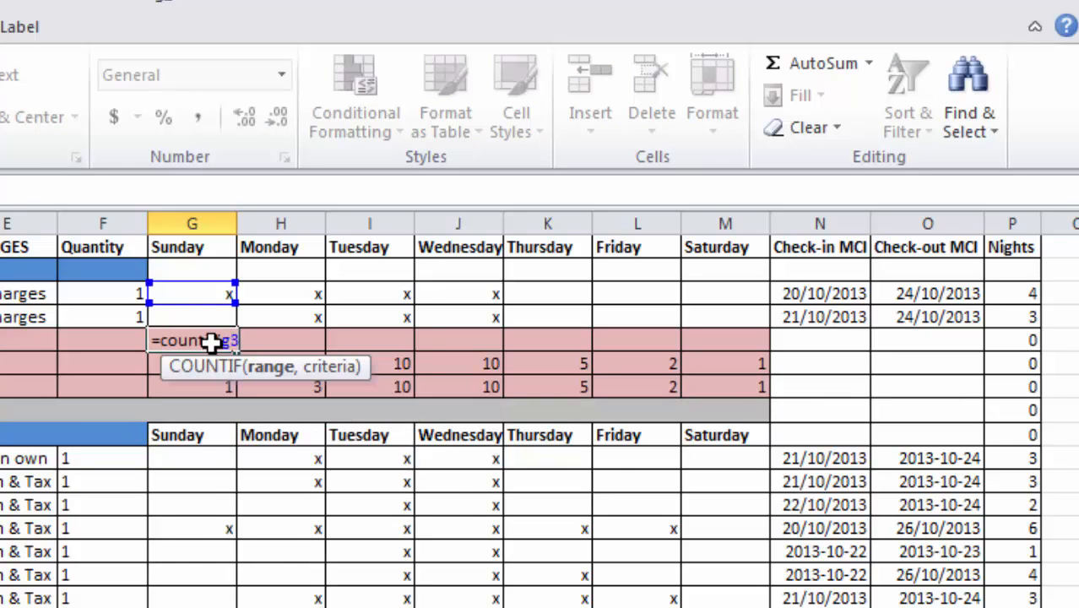
pyautogui.write(':g4')
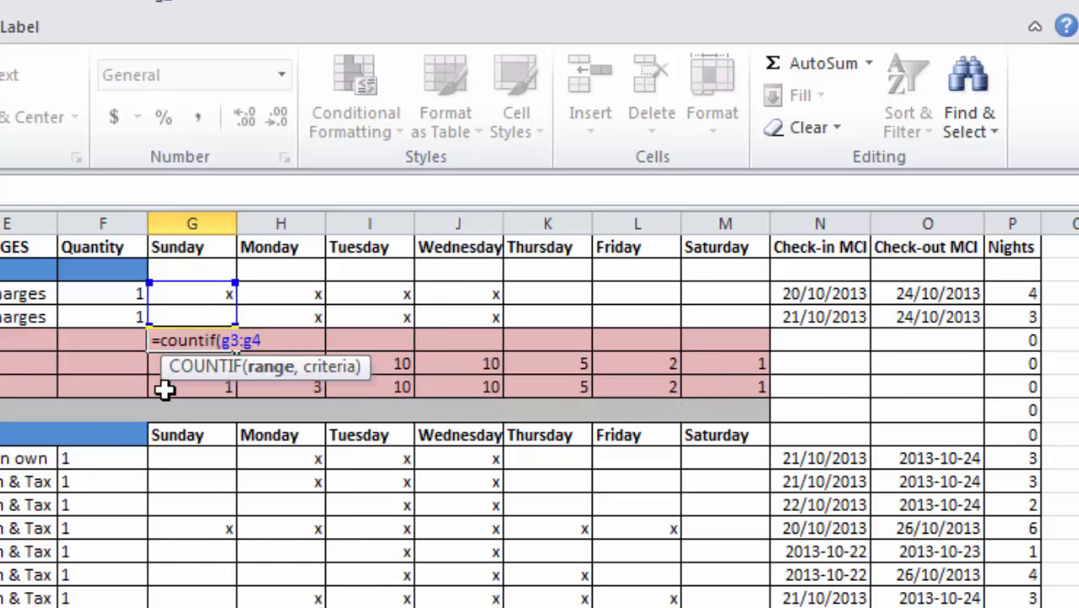
pyautogui.write(',"')
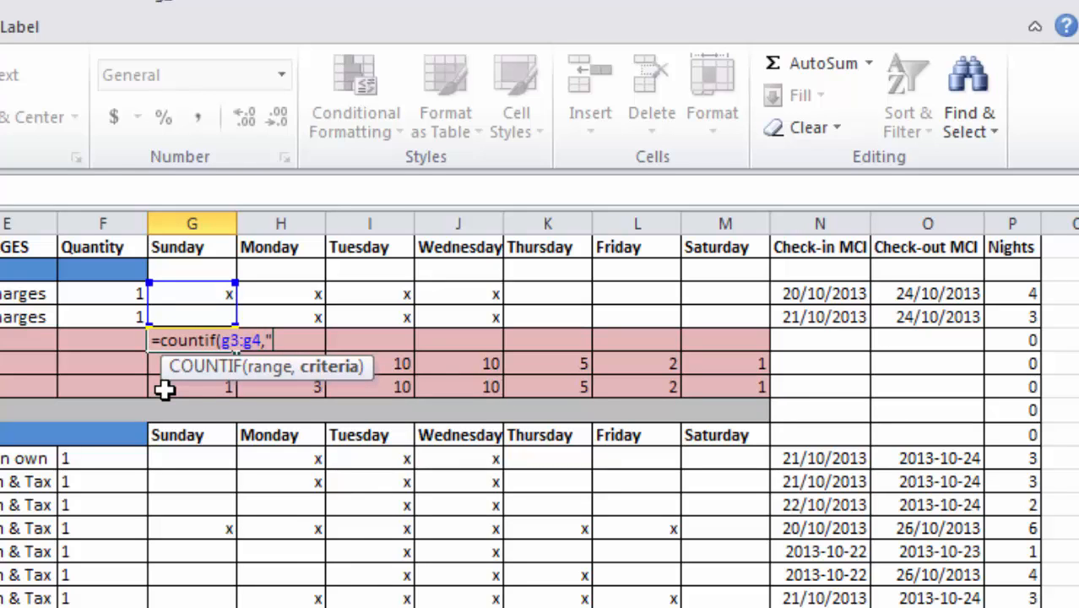
pyautogui.write('x")')
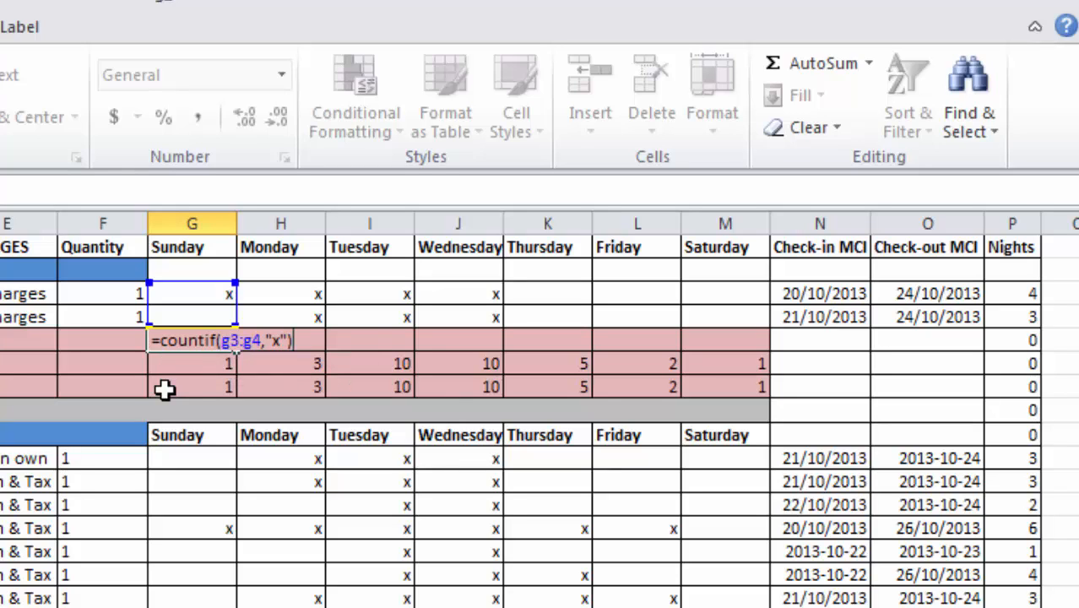
pyautogui.press('Return')
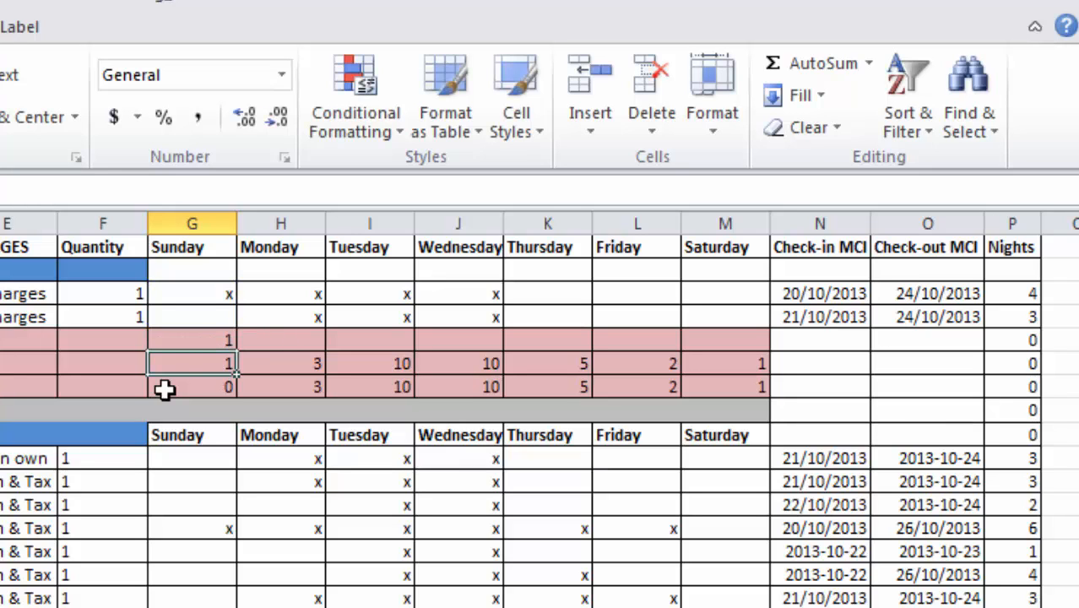
# Step: Copy the Sunday total booked formula in G5 across Monday to Saturday, H5:M5
pyautogui.click(185, 339)
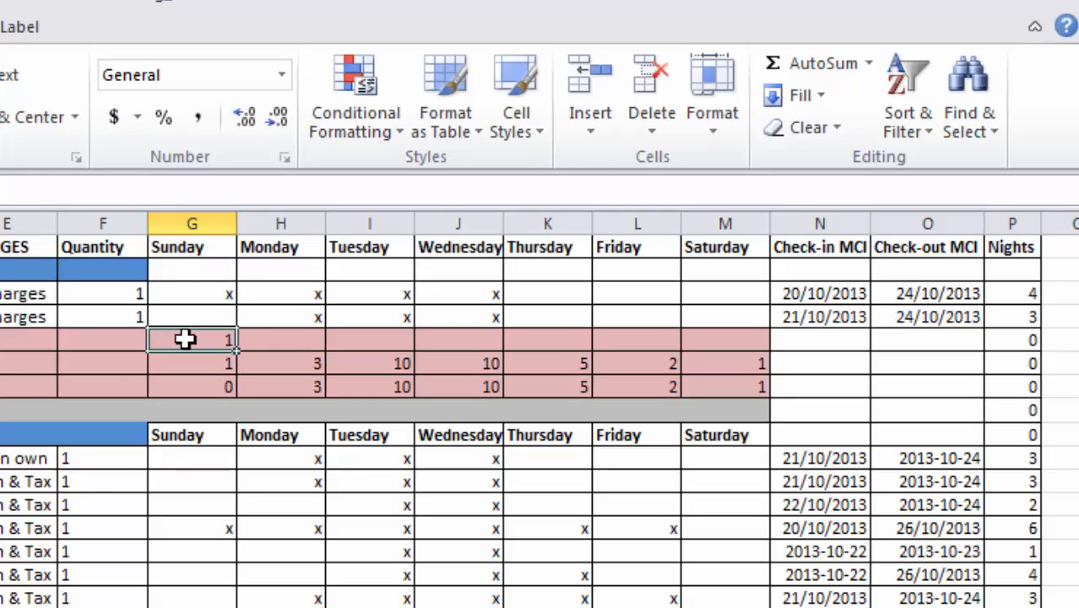
pyautogui.hotkey('ctrl', 'c')
pyautogui.moveTo(252, 339); pyautogui.dragTo(689, 342)
pyautogui.hotkey('ctrl', 'v')
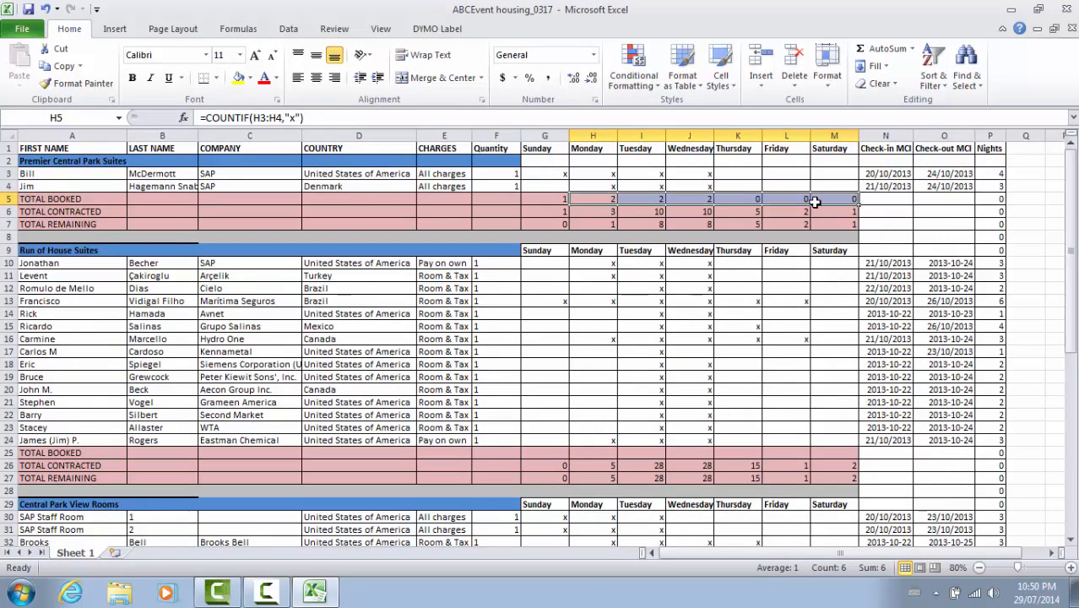
# Step: Enter =COUNTIF(G10:G24,"x") in G25 as the Sunday total booked for Run of House Suites
pyautogui.moveTo(1069, 234); pyautogui.dragTo(1068, 310)
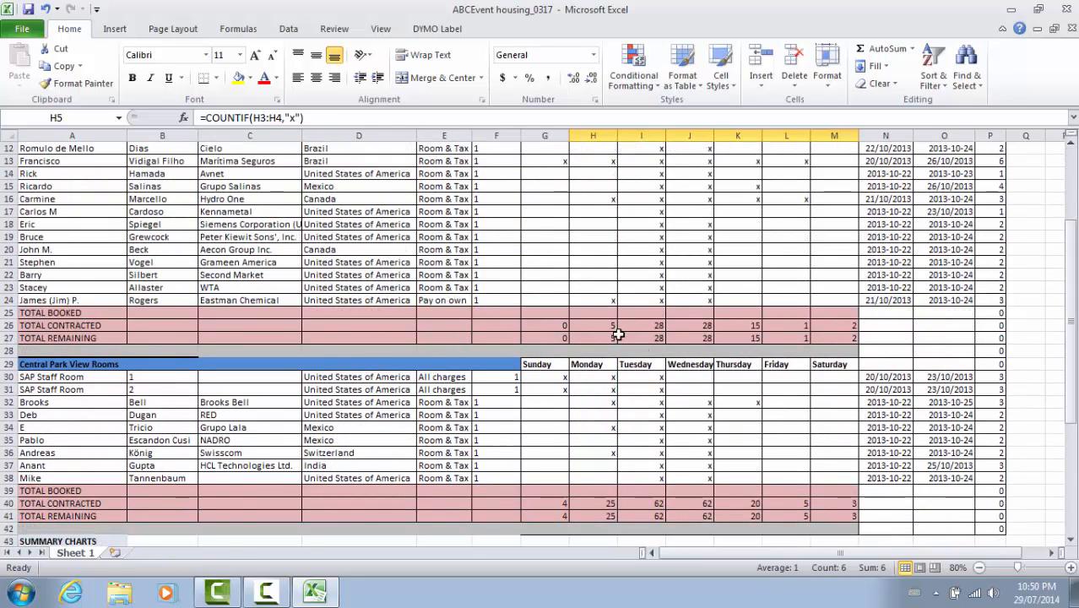
pyautogui.click(544, 314)
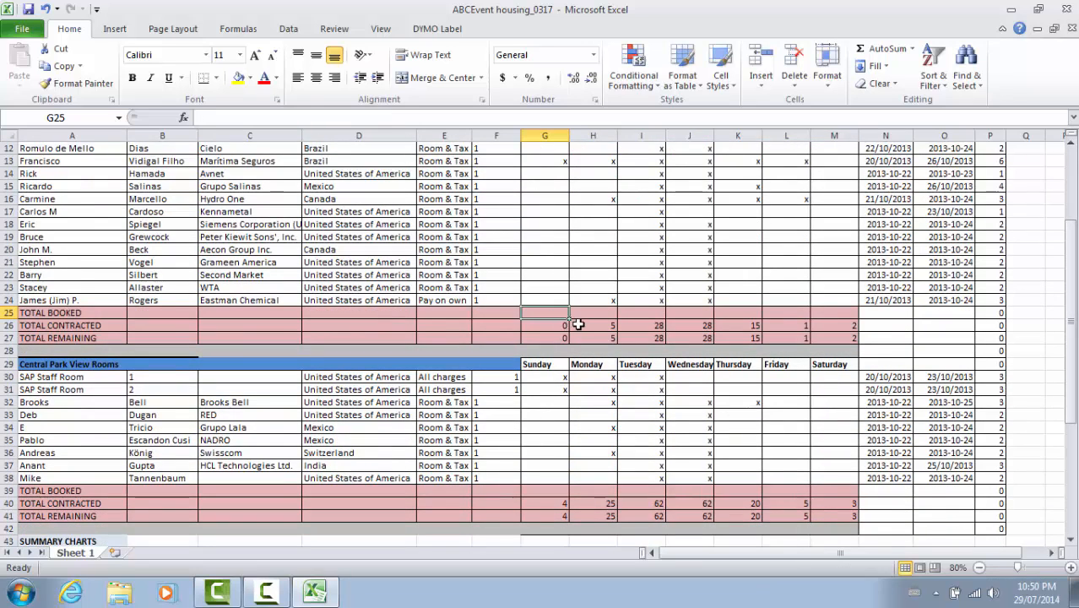
pyautogui.write('=countif')
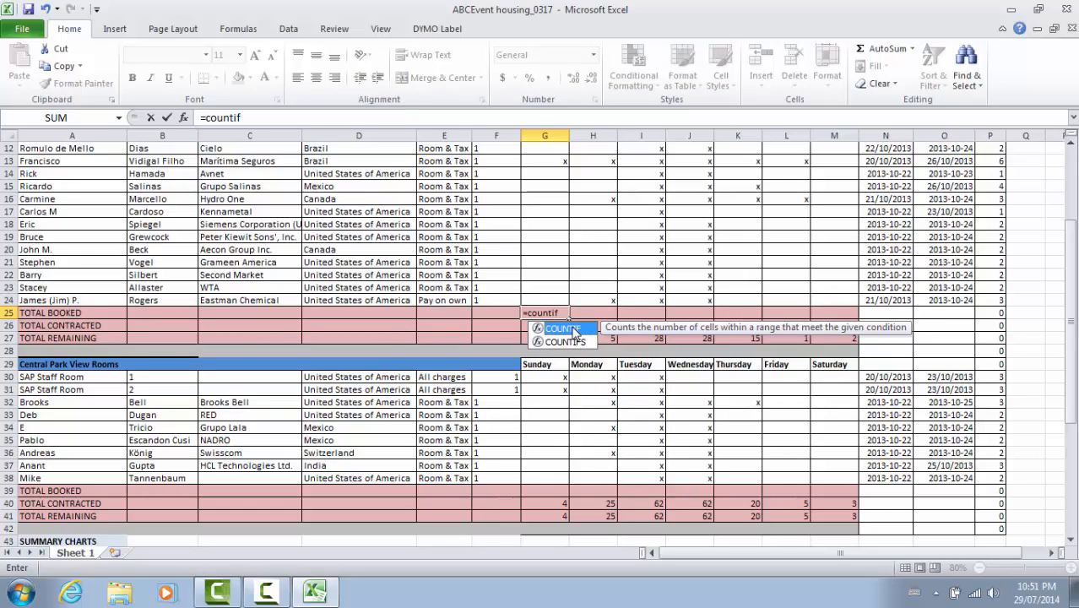
pyautogui.doubleClick(573, 328)
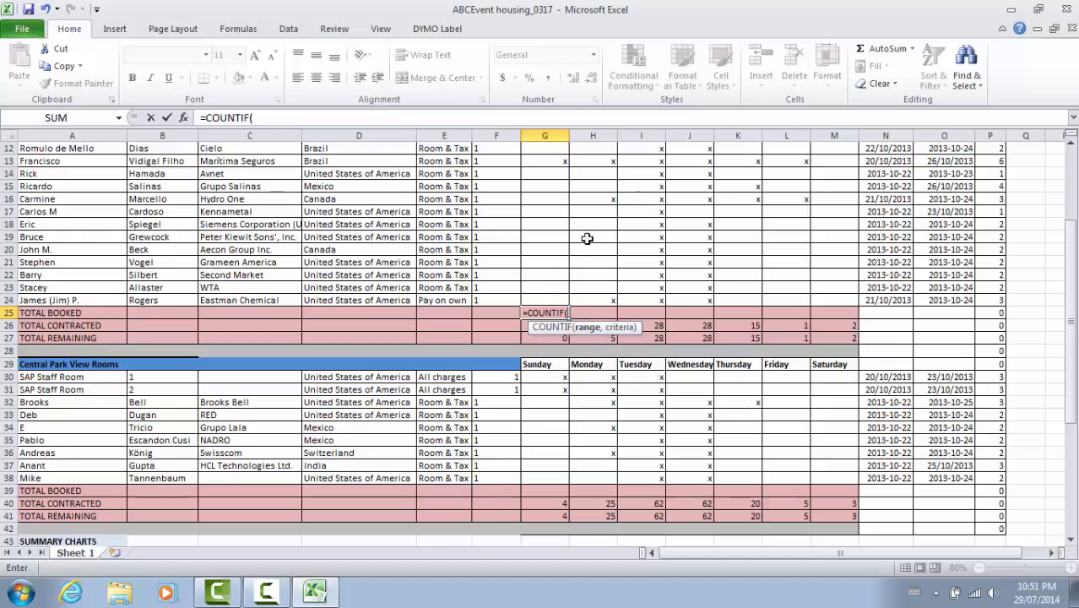
pyautogui.scroll(2, 585, 238)
pyautogui.moveTo(547, 200); pyautogui.dragTo(546, 377)
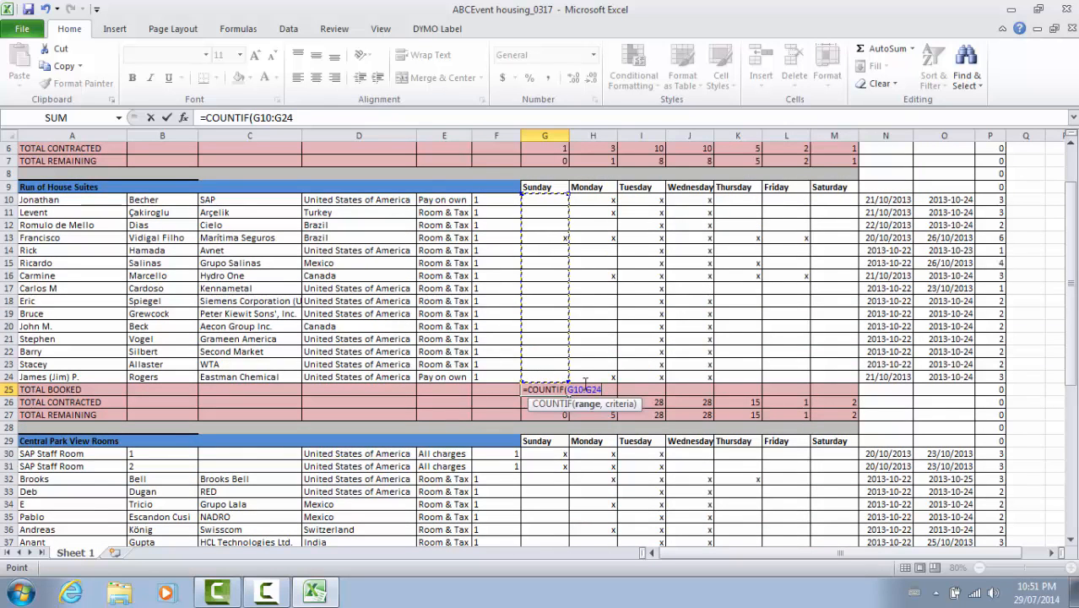
pyautogui.write(',')
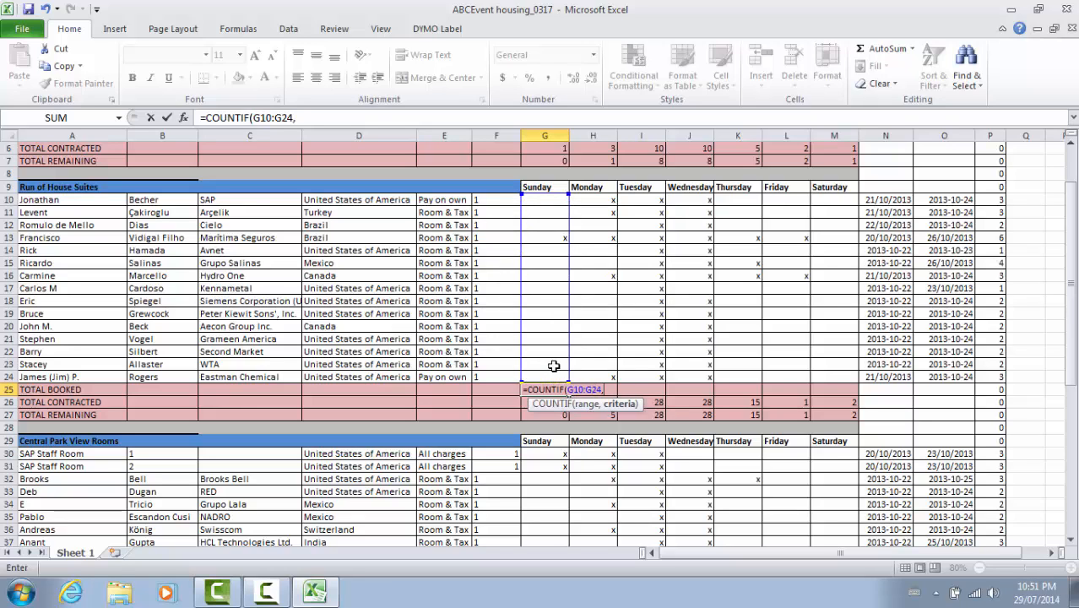
pyautogui.write('"x")')
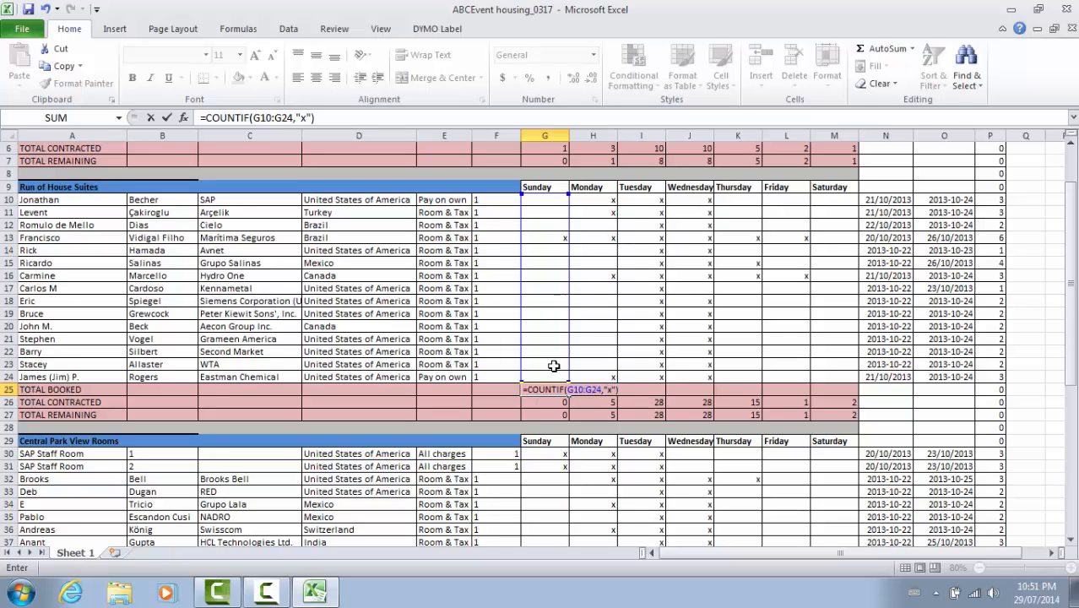
pyautogui.press('Return')
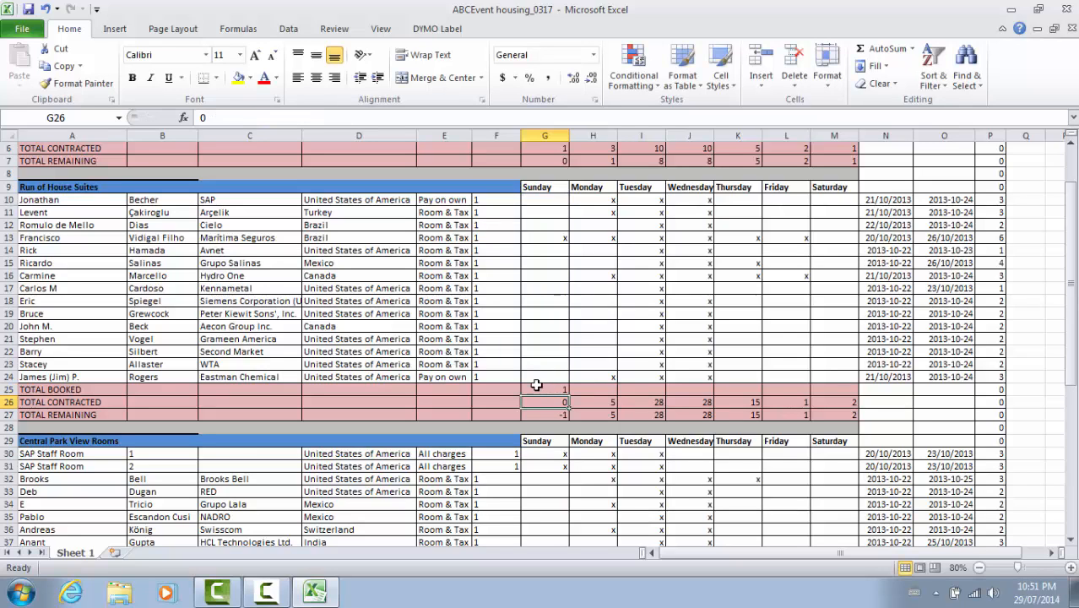
# Step: Copy the Run of House Suites total booked formula from G25 across Monday to Saturday, H25:M25
pyautogui.click(539, 389)
pyautogui.hotkey('ctrl', 'c')
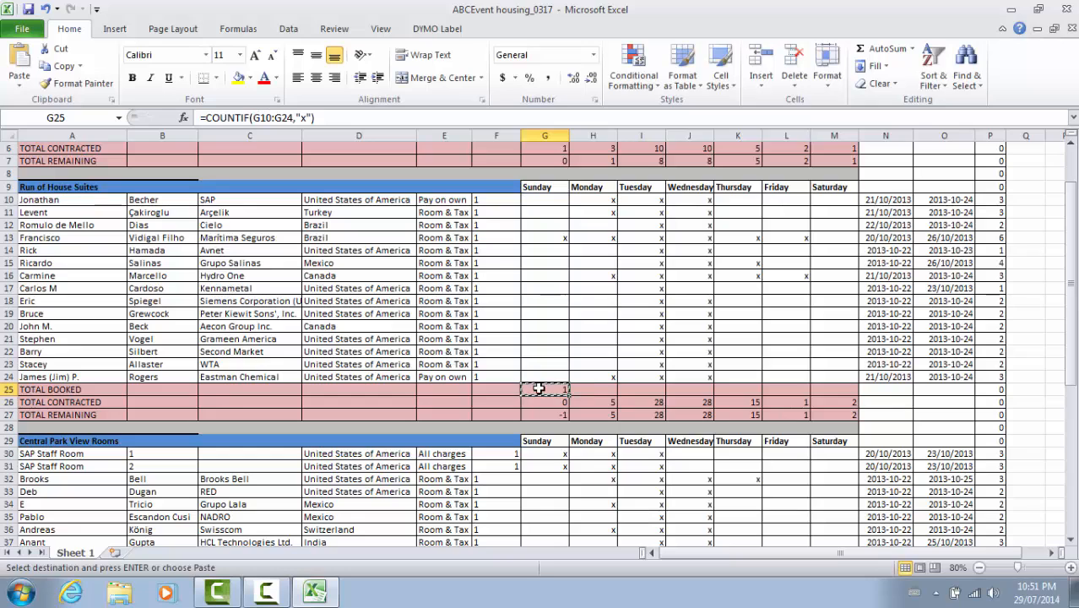
pyautogui.moveTo(574, 390); pyautogui.dragTo(817, 390)
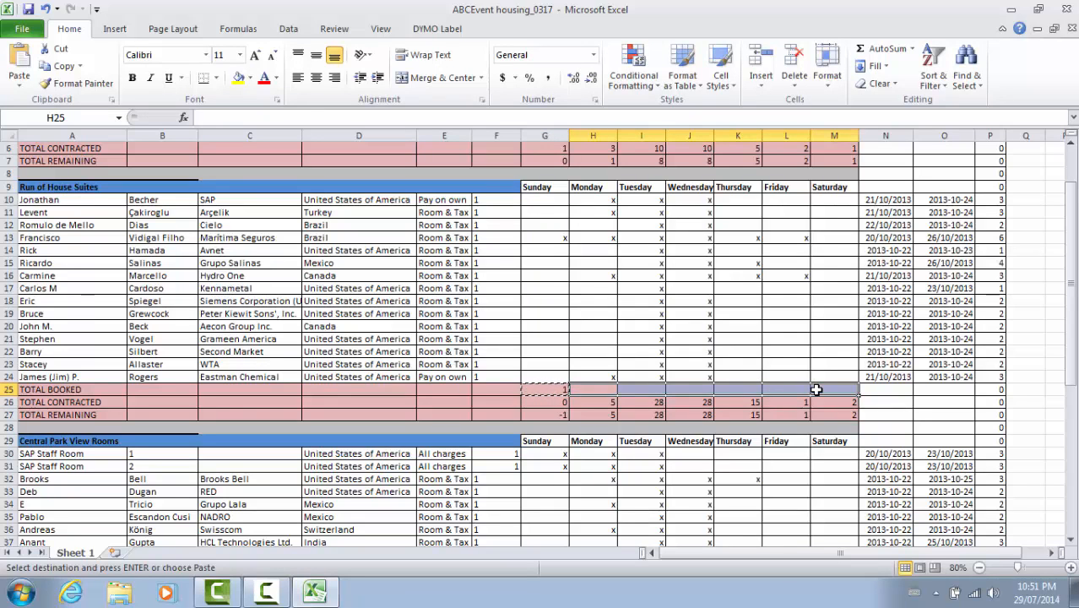
pyautogui.hotkey('ctrl', 'v')
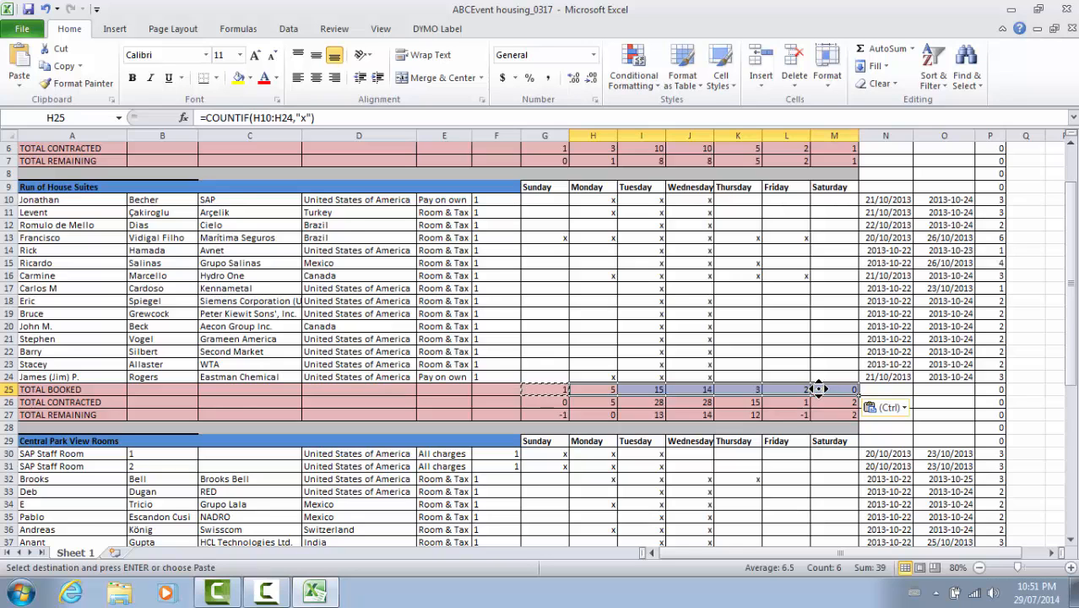
pyautogui.scroll(-5, 817, 389)
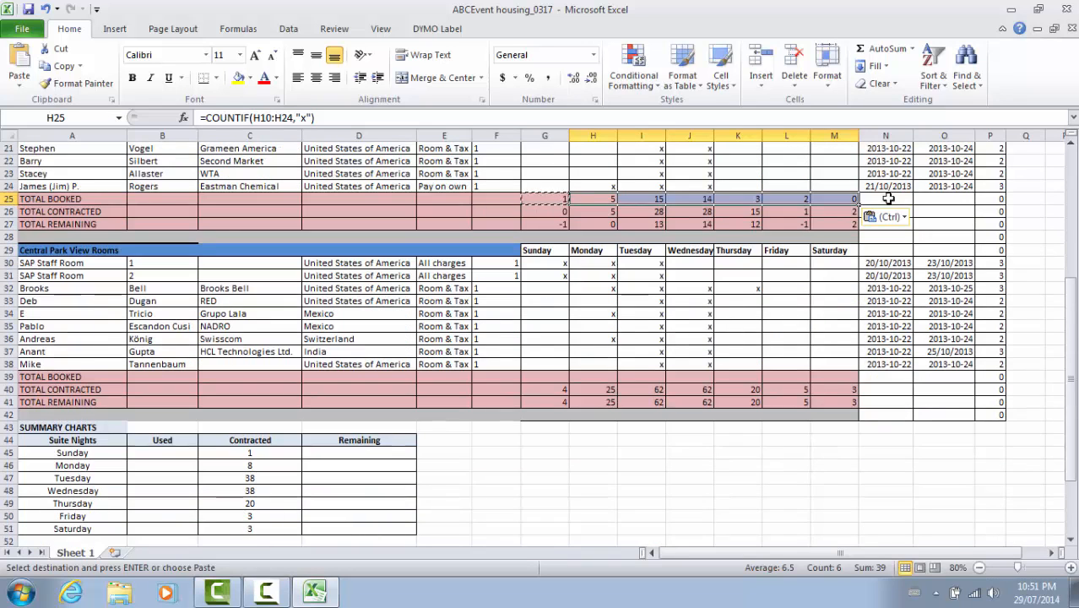
# Step: Enter =COUNTIF(G30:G38,"x") in G39 as the Sunday total booked for Central Park View Rooms
pyautogui.click(553, 377)
pyautogui.write('=count')
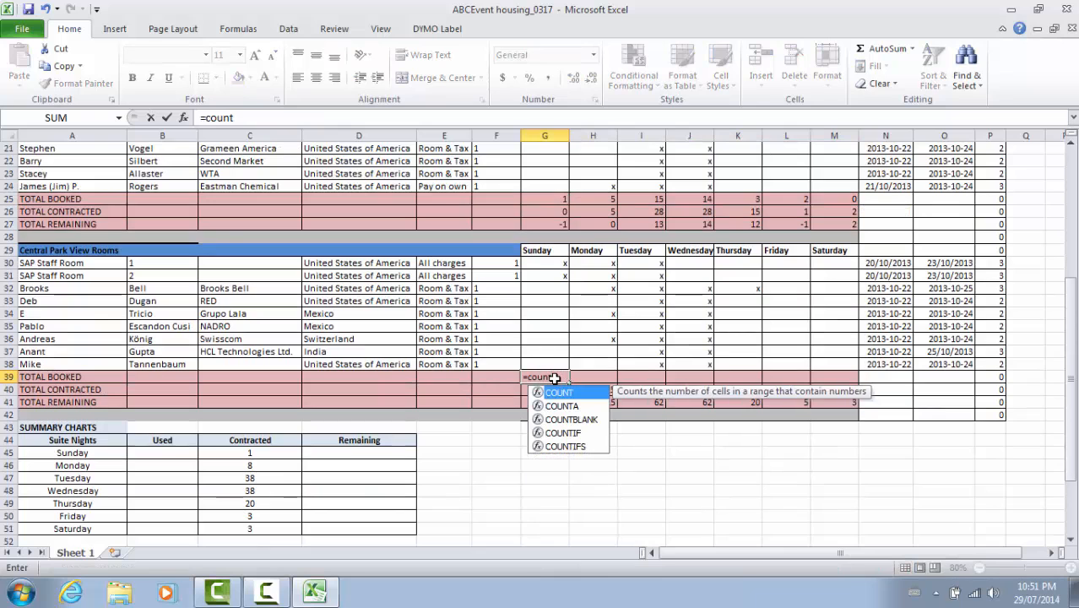
pyautogui.doubleClick(563, 433)
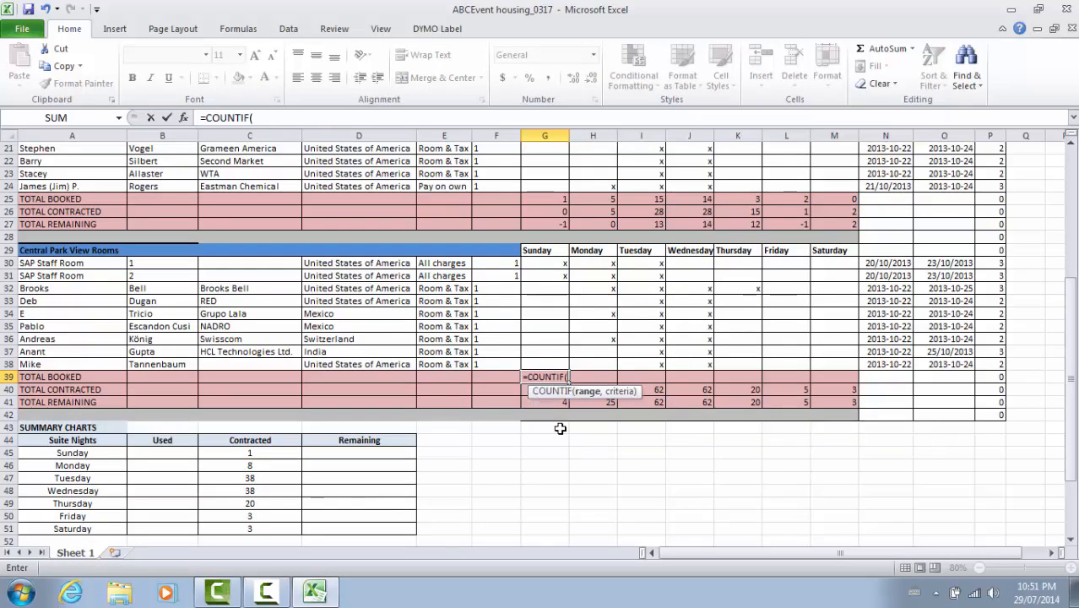
pyautogui.moveTo(555, 266); pyautogui.dragTo(554, 356)
pyautogui.write(',')
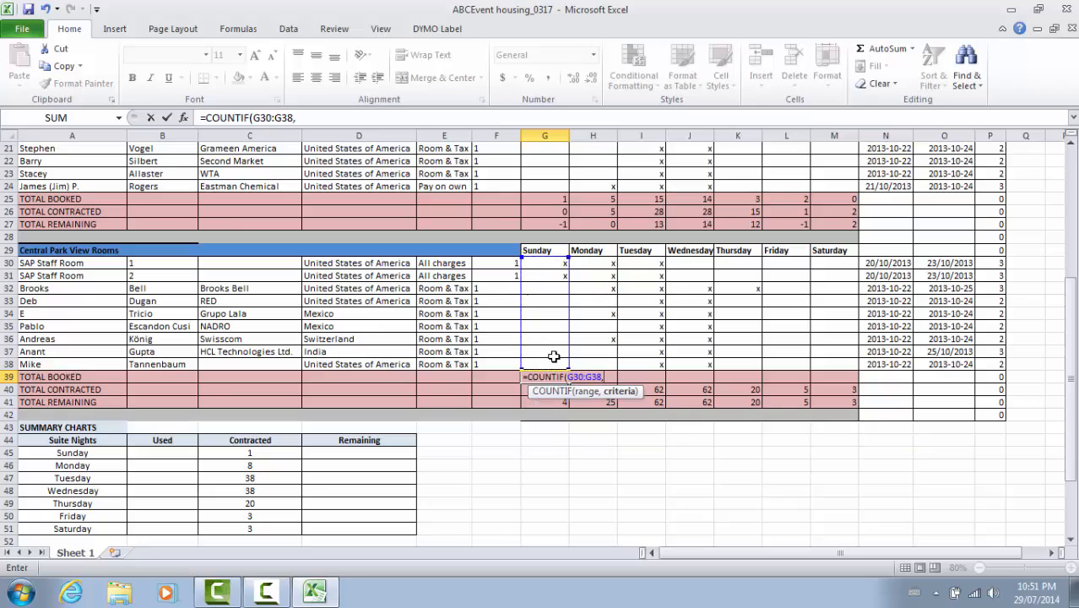
pyautogui.write('"x")')
pyautogui.press('Return')
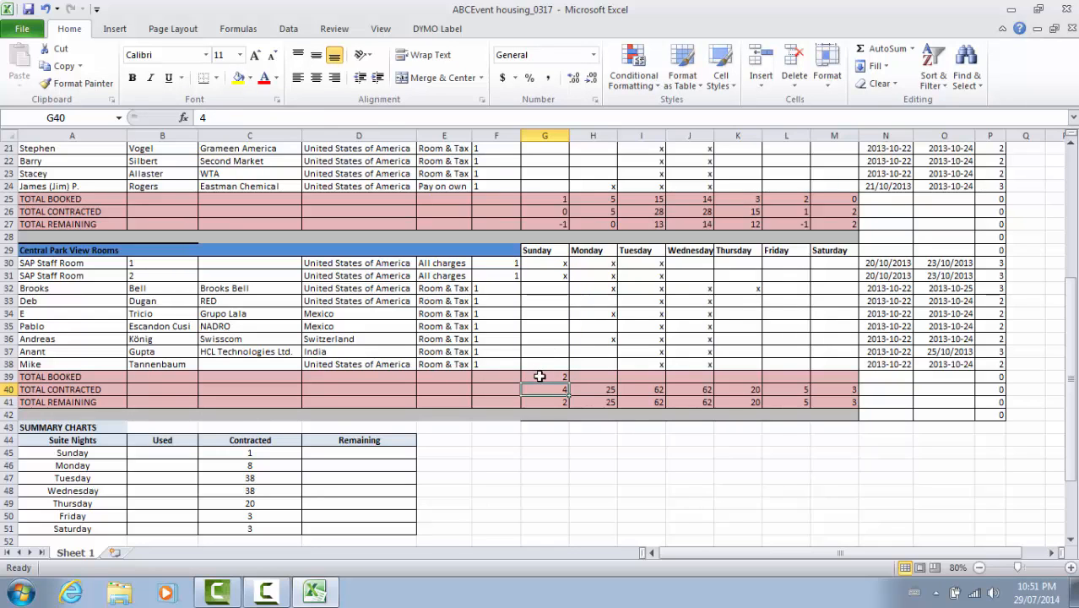
# Step: Copy the Central Park View Rooms total booked formula from G39 across Monday to Saturday, H39:M39
pyautogui.click(541, 377)
pyautogui.click(50, 66)
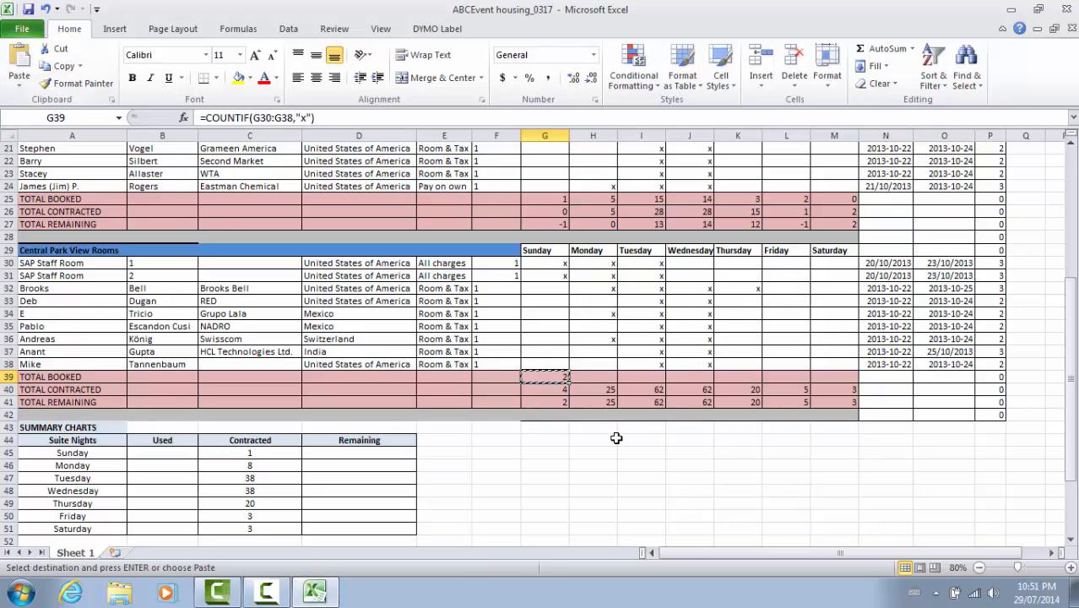
pyautogui.moveTo(592, 377); pyautogui.dragTo(822, 382)
pyautogui.press('Return')
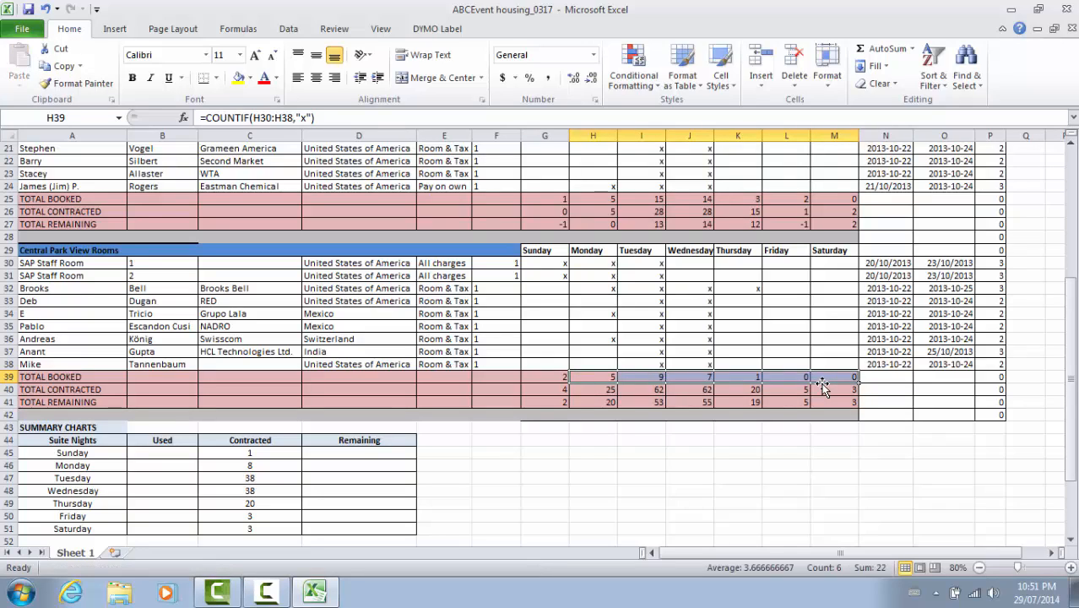
# Step: Enter =G$5+G$25 in B45 as the Sunday used count in the Suite Nights summary chart
pyautogui.scroll(-5, 823, 386)
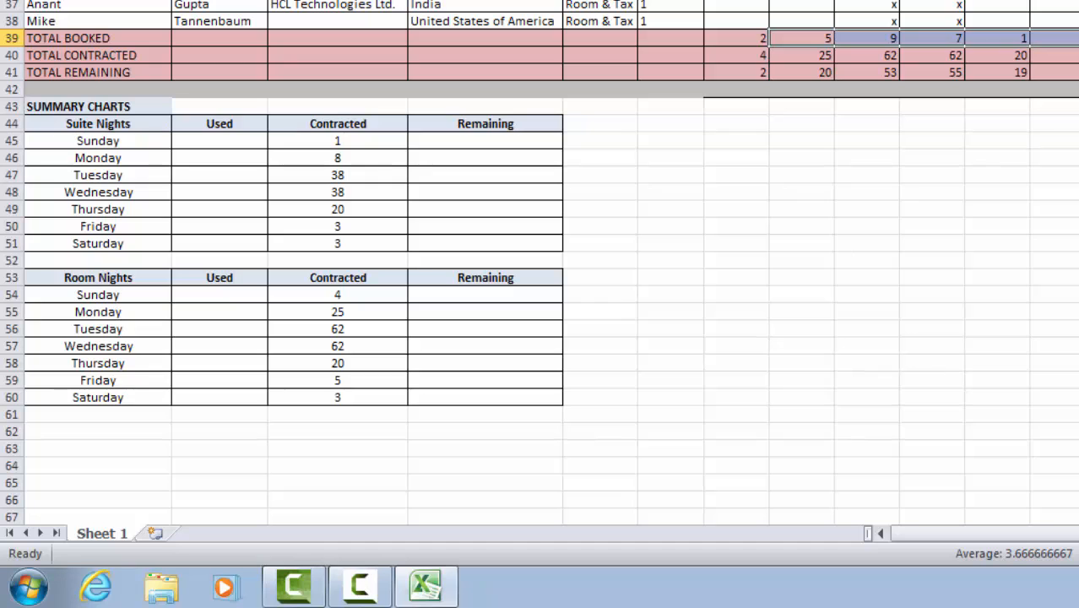
pyautogui.click(228, 143)
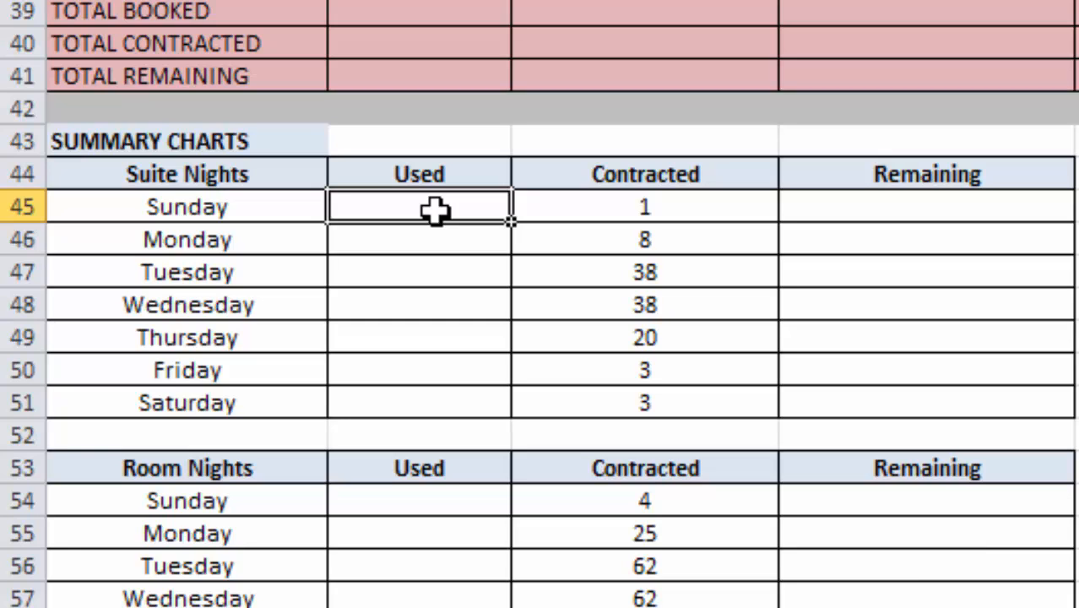
pyautogui.write('=g')
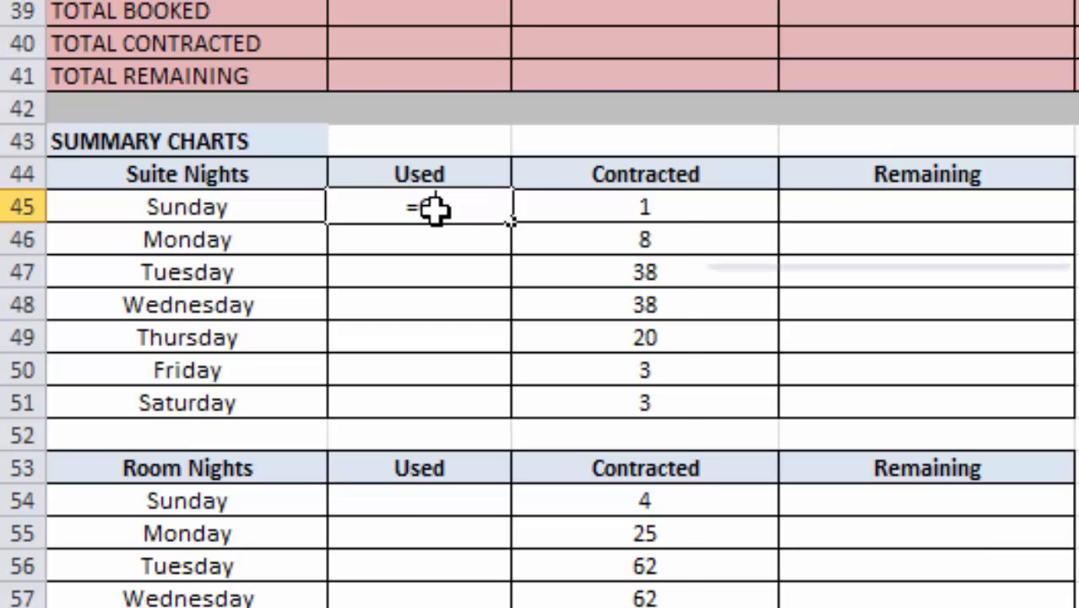
pyautogui.write('$5')
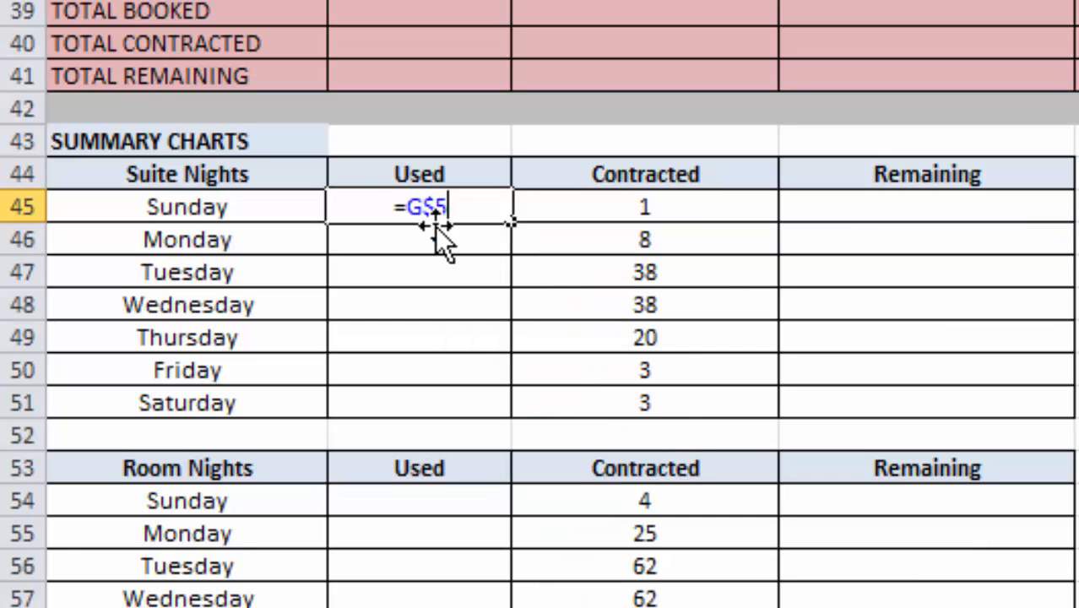
pyautogui.write('+G$')
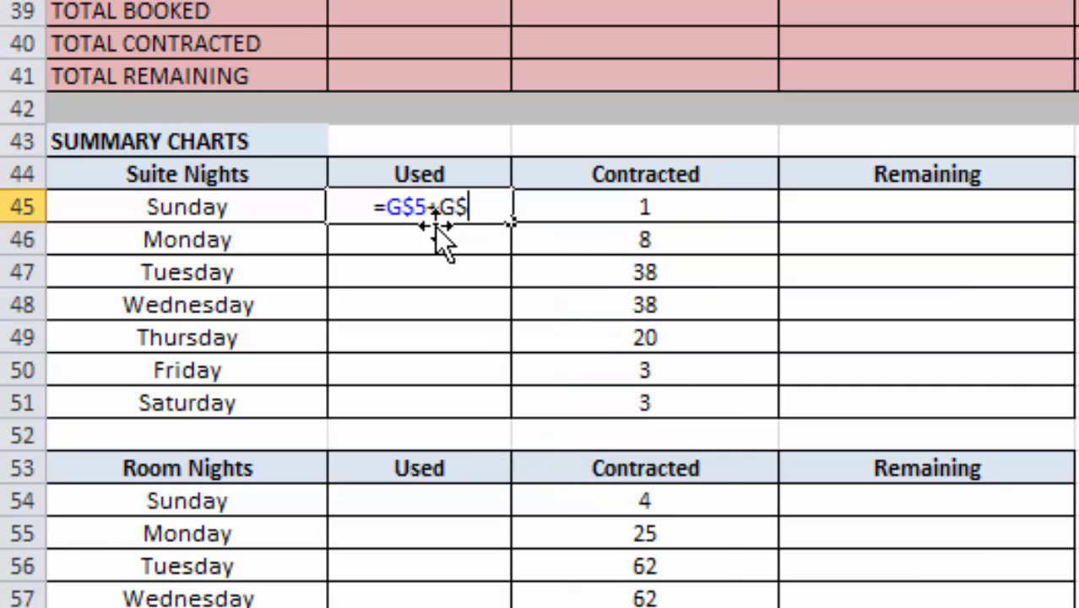
pyautogui.write('25')
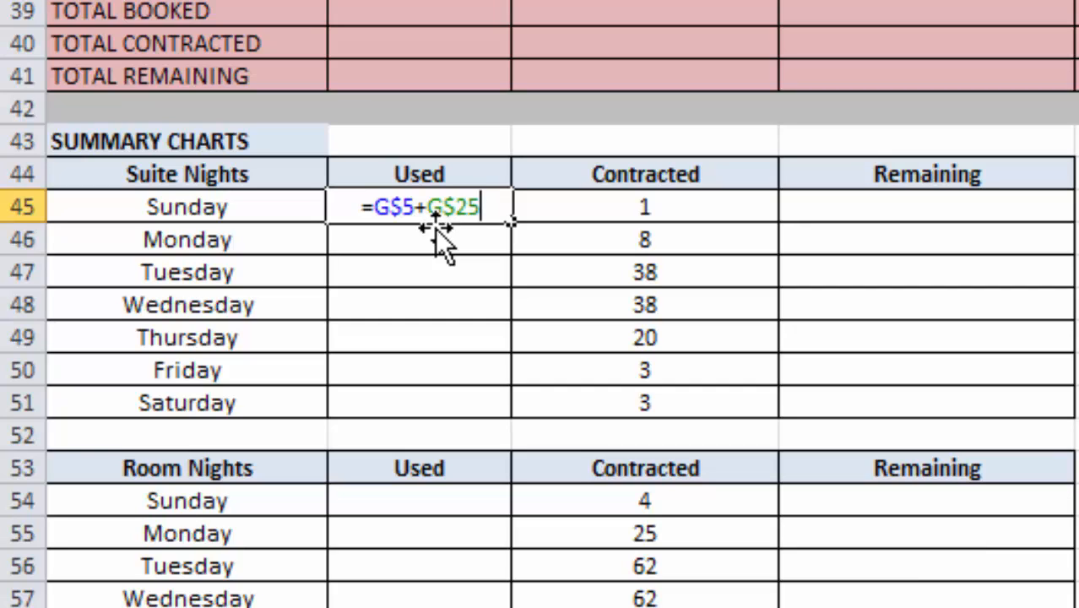
pyautogui.press('Return')
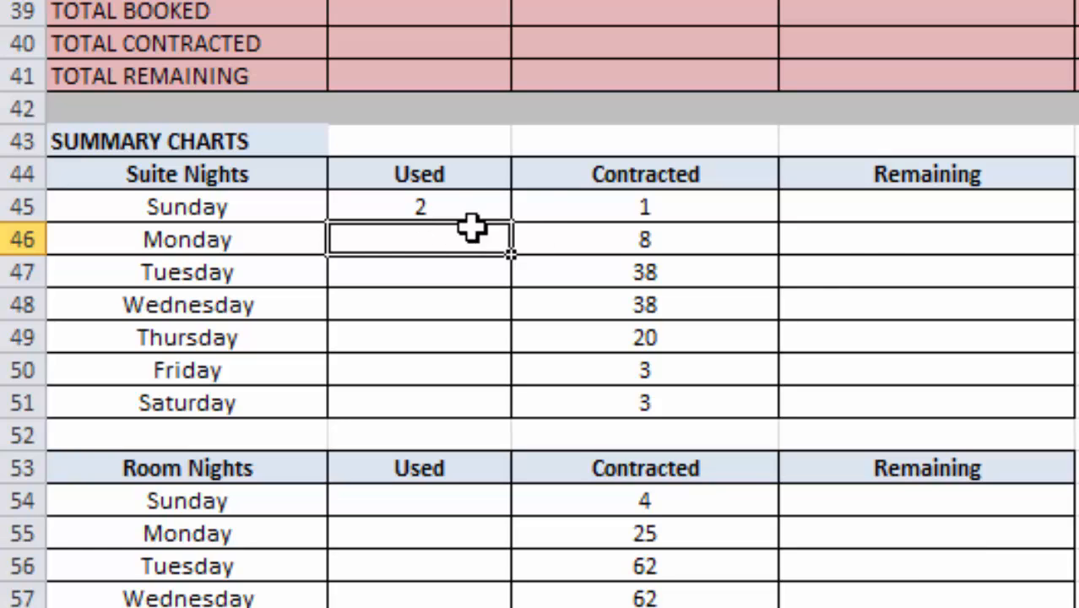
# Step: Enter =C45-B45 in D45 as the Sunday remaining count in the Suite Nights summary chart
pyautogui.click(882, 215)
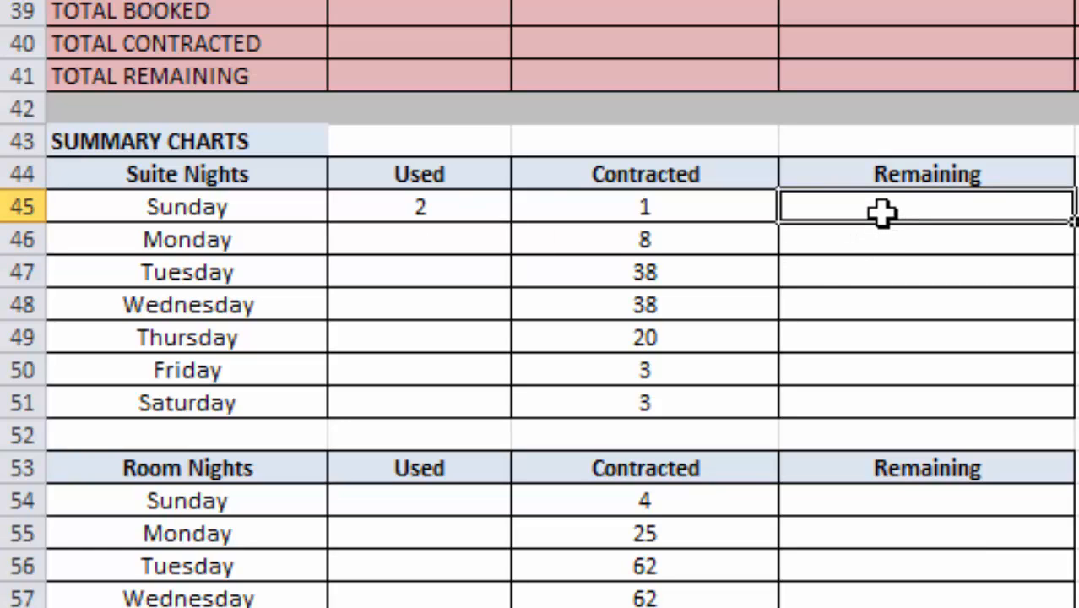
pyautogui.write('=c')
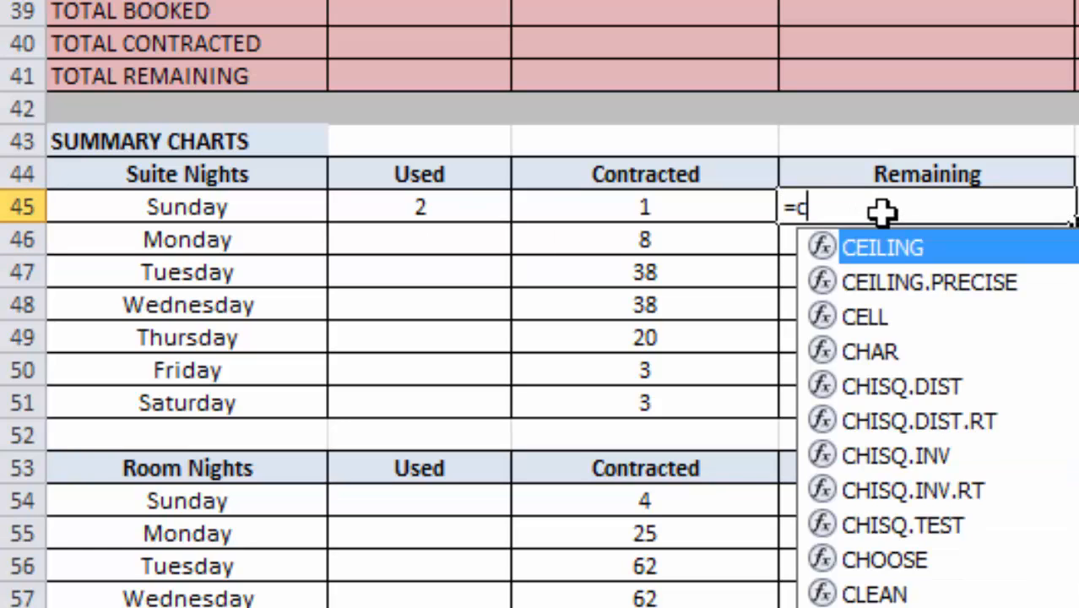
pyautogui.write('45-b45')
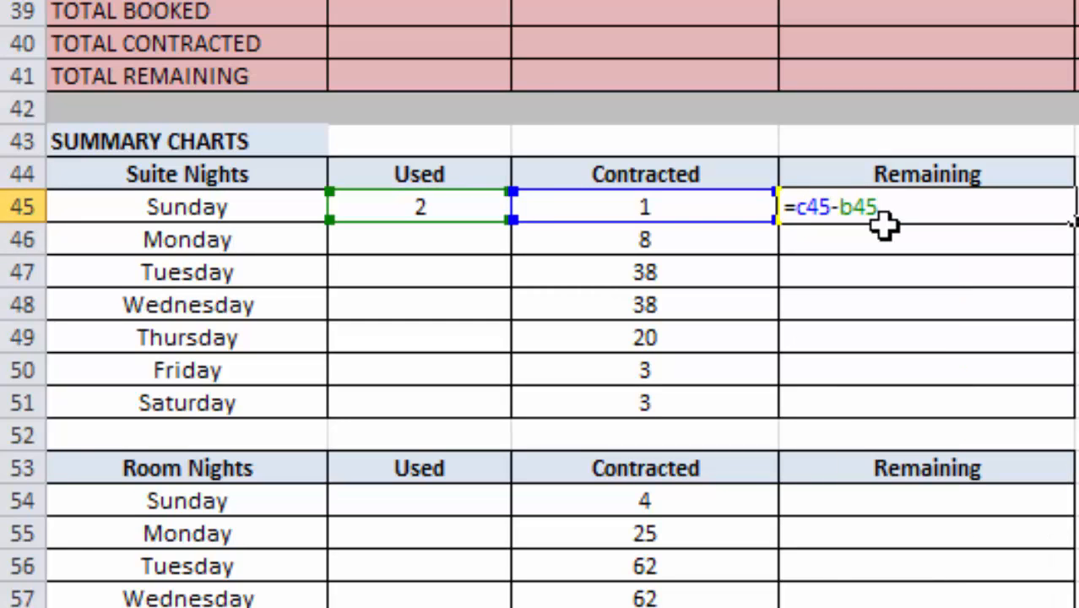
pyautogui.press('Return')
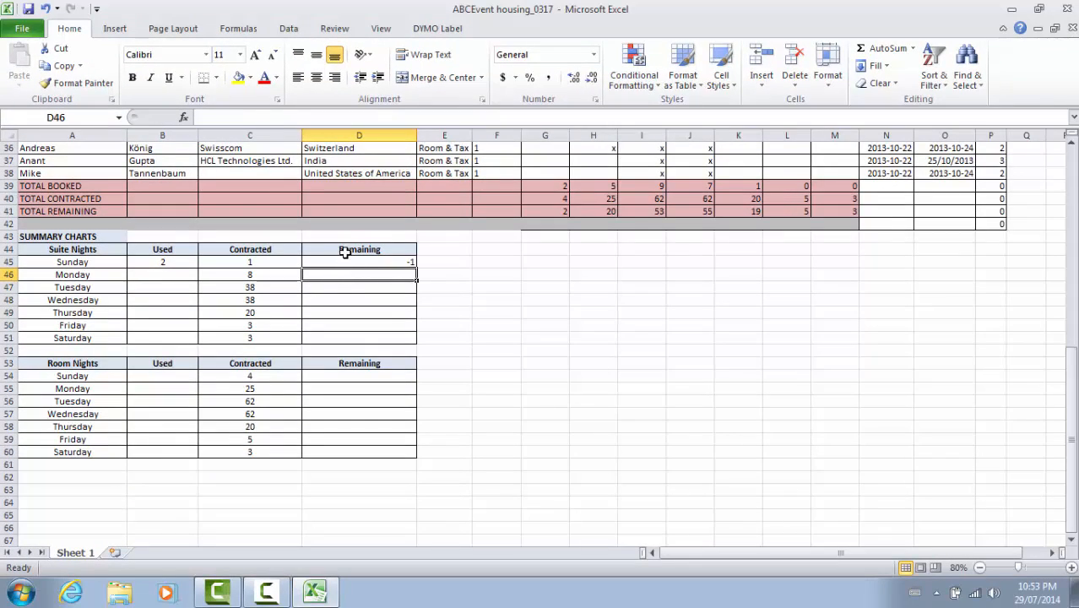
# Step: Set up a Less Than conditional formatting rule on D45 with a threshold of 0
pyautogui.click(351, 264)
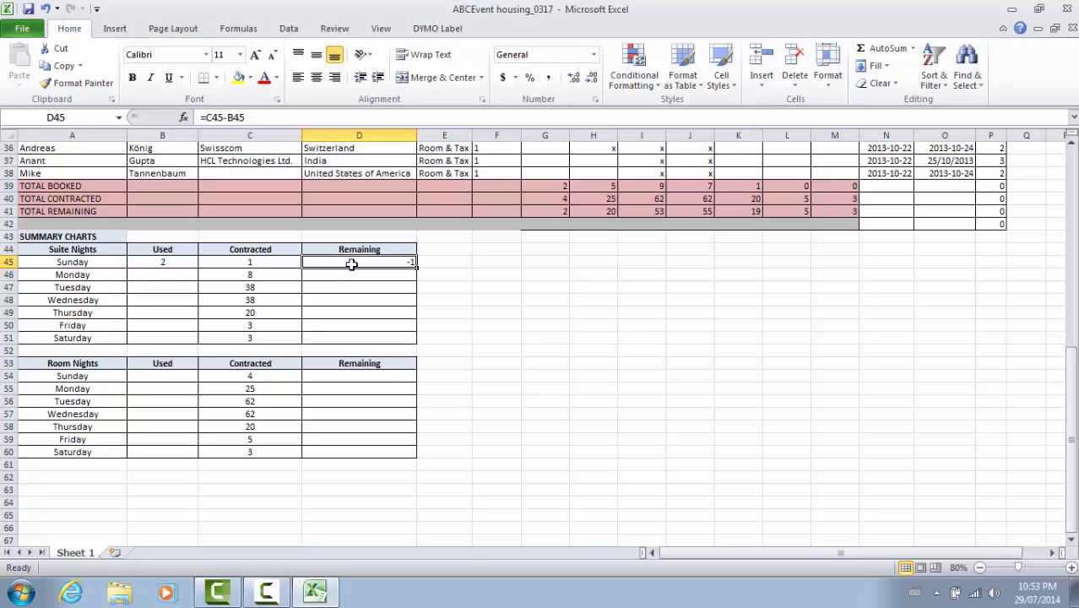
pyautogui.click(625, 77)
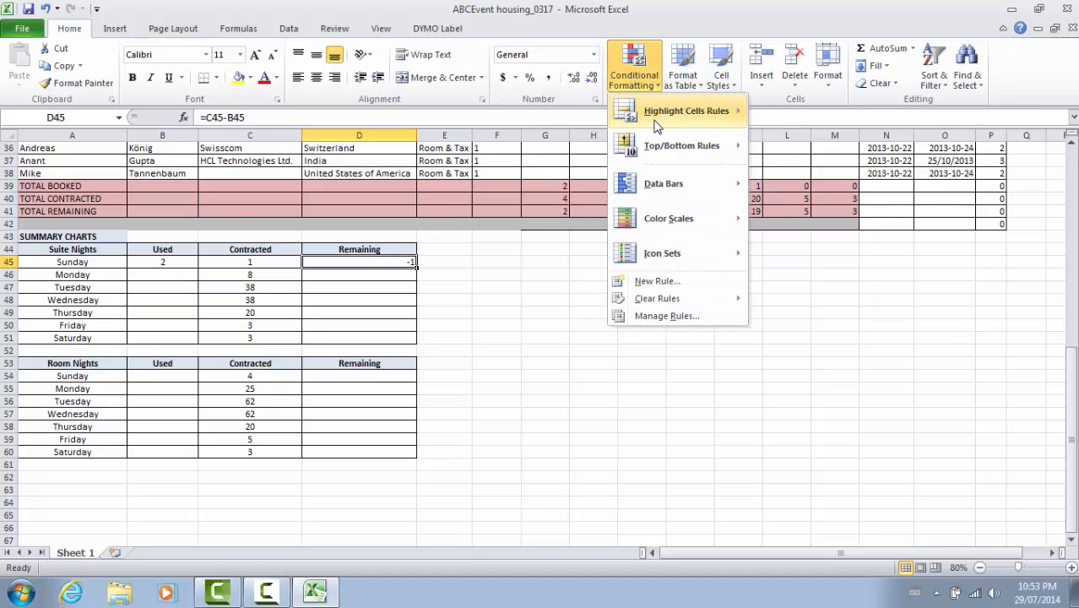
pyautogui.moveTo(658, 119)
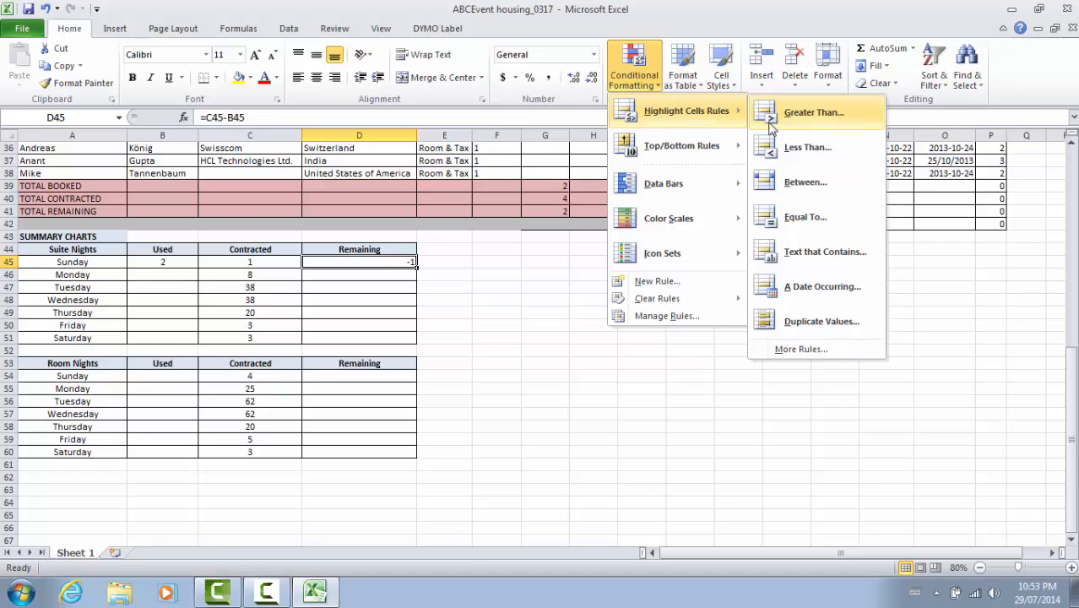
pyautogui.click(781, 217)
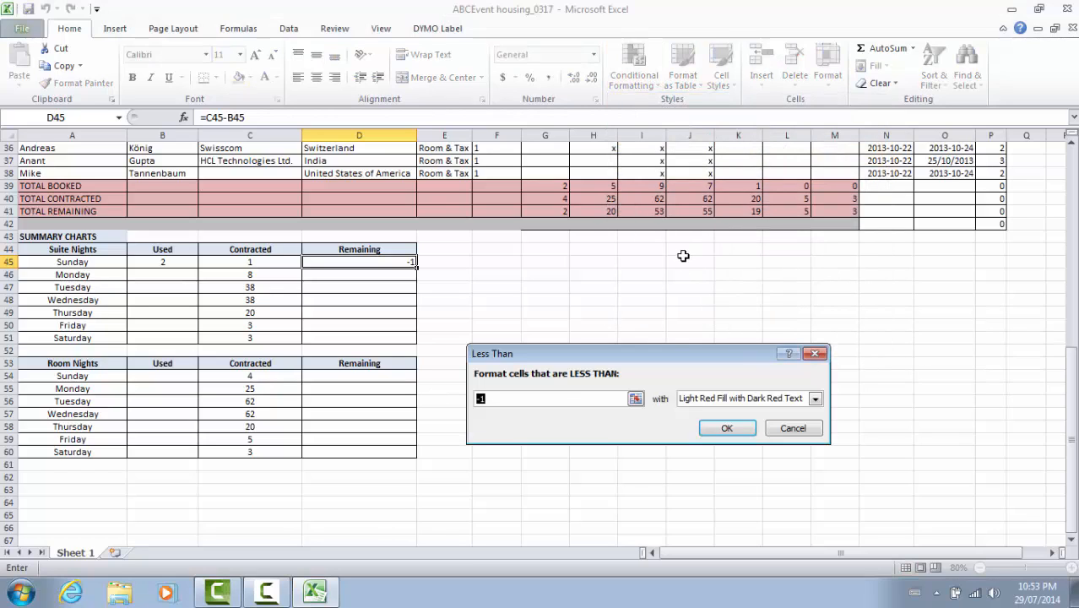
pyautogui.write('0')
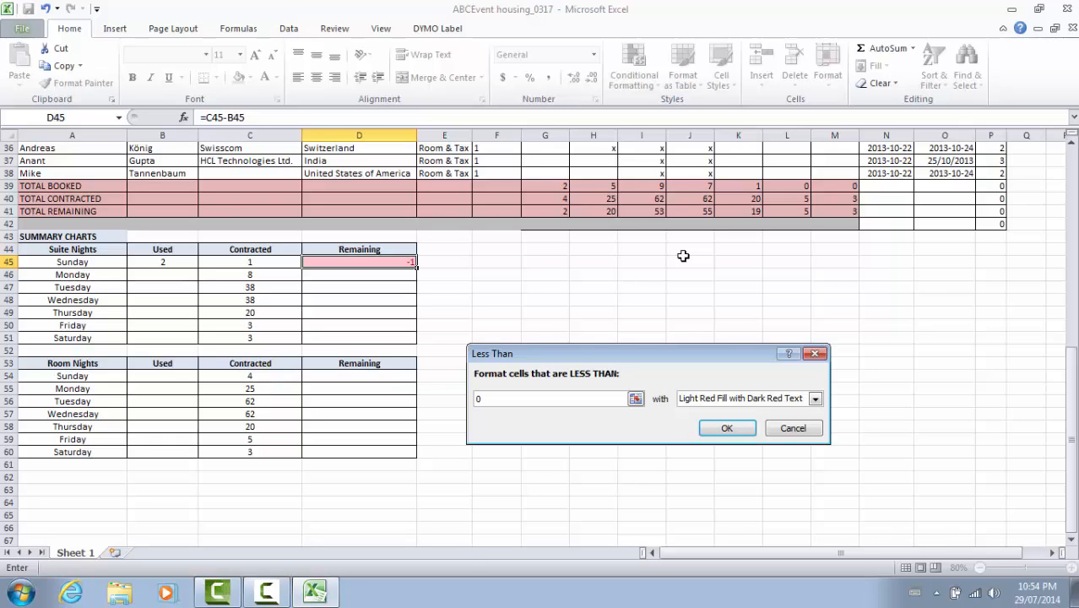
# Step: Give the Less Than rule a custom format with a yellow fill and apply it to D45
pyautogui.click(815, 399)
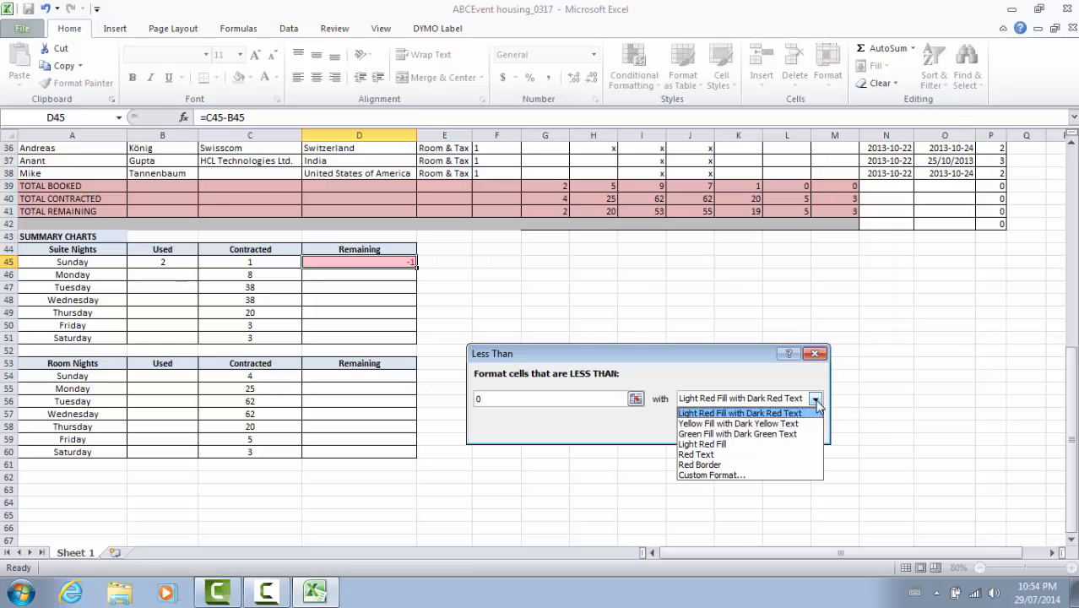
pyautogui.click(754, 475)
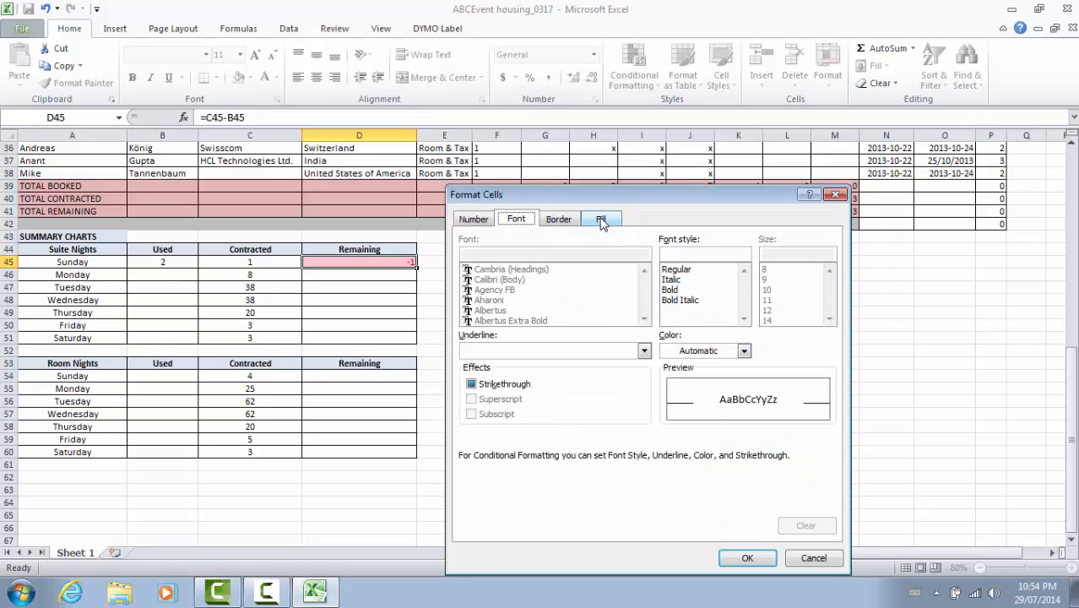
pyautogui.click(602, 221)
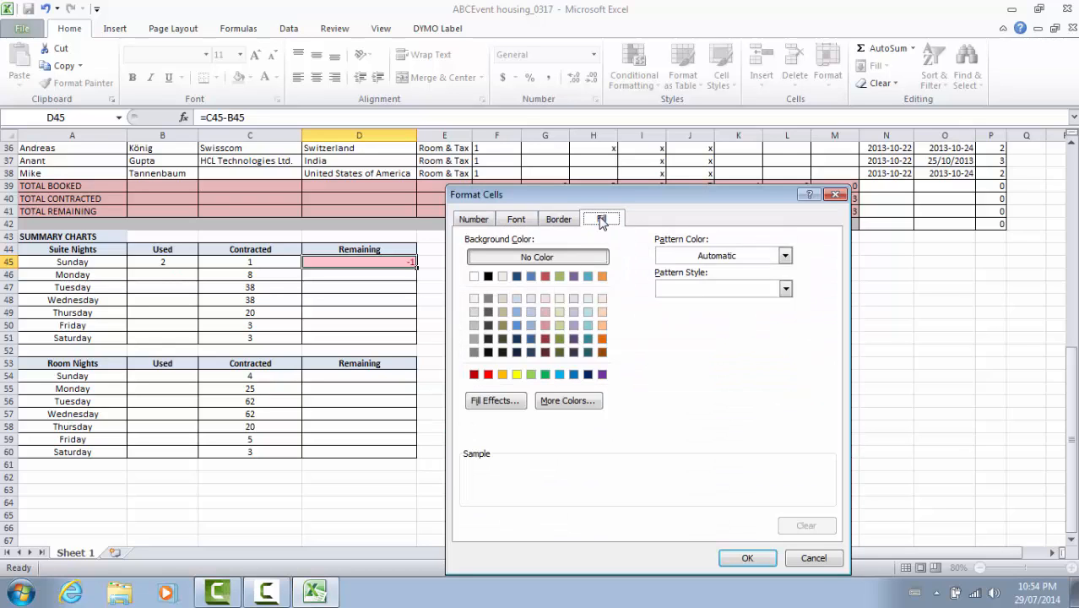
pyautogui.click(517, 376)
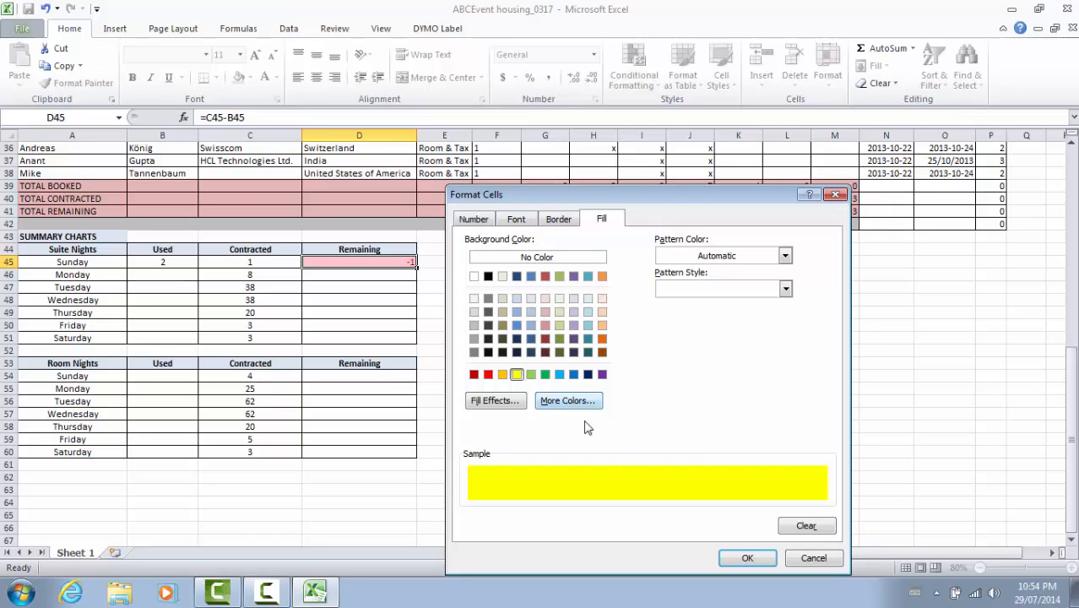
pyautogui.click(748, 559)
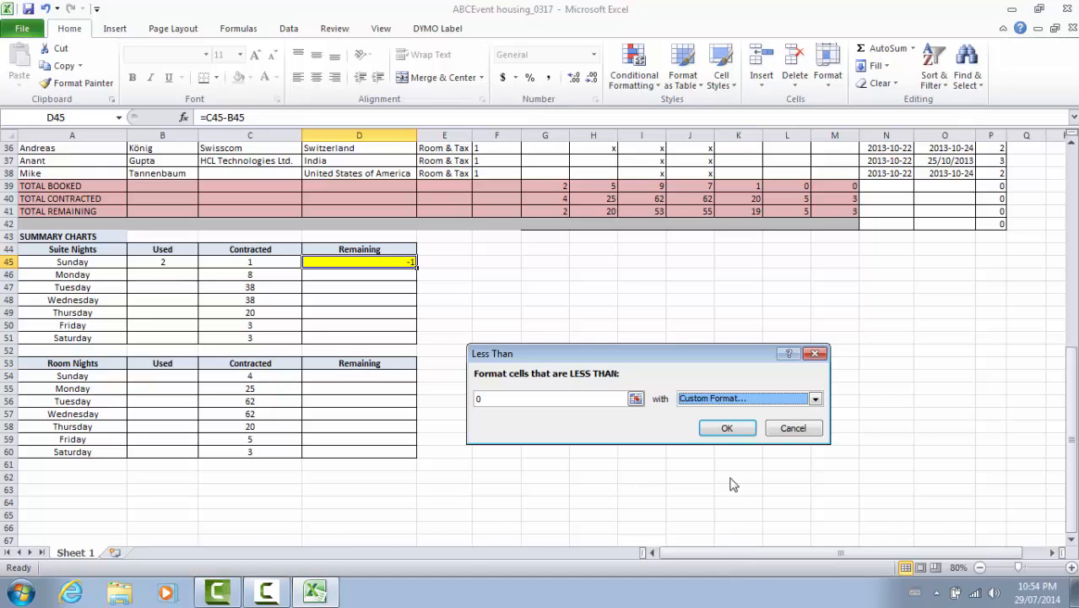
pyautogui.click(727, 429)
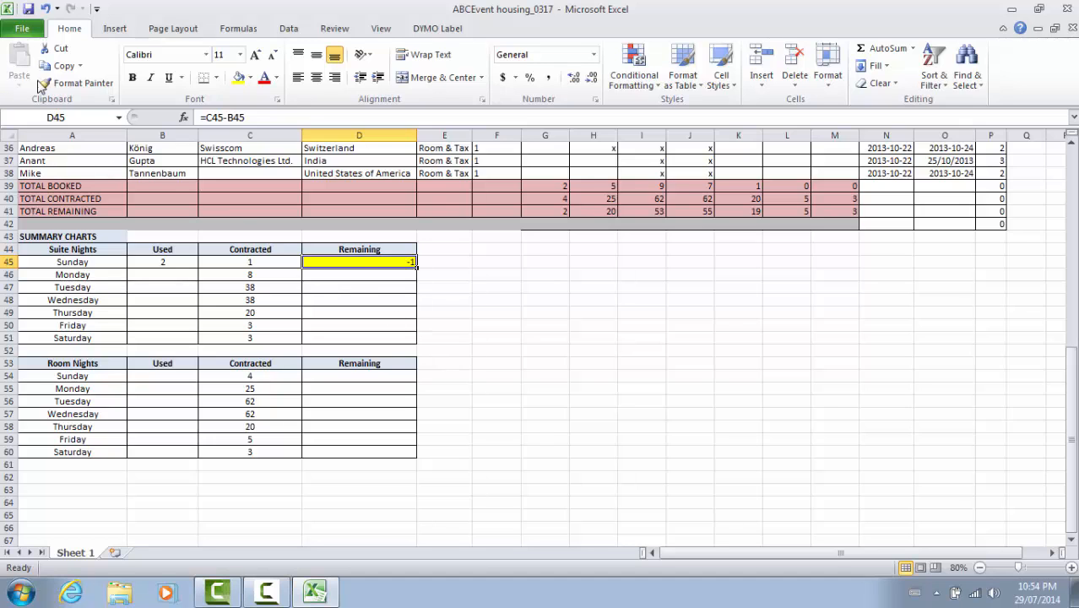
# Step: Create a PivotTable on a new worksheet from the guest data range A1:F38 on Sheet 1
pyautogui.click(115, 28)
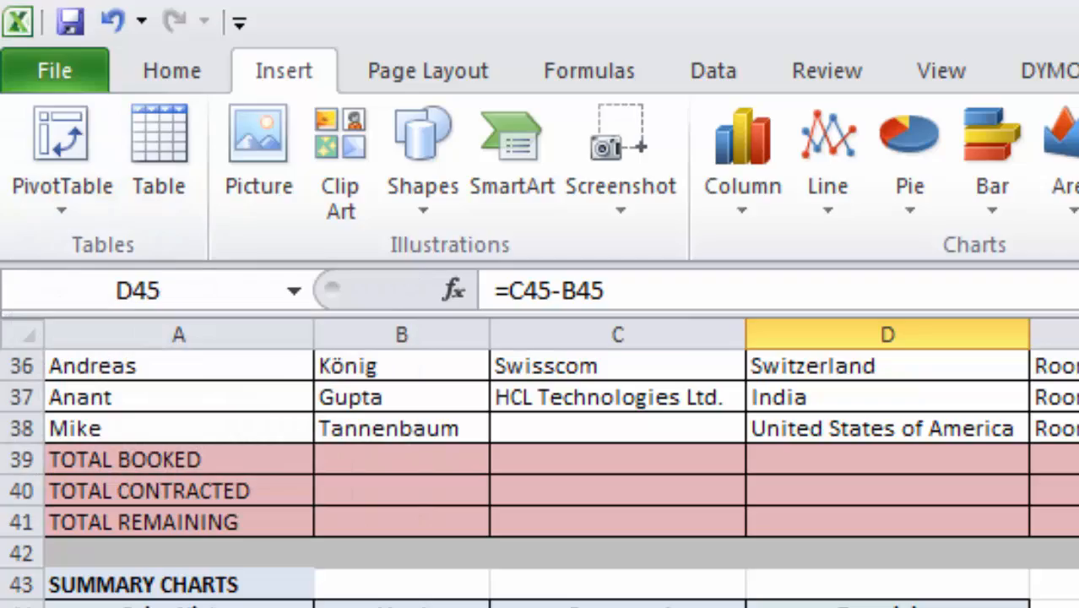
pyautogui.scroll(12, 541, 371)
pyautogui.moveTo(59, 148); pyautogui.dragTo(494, 479)
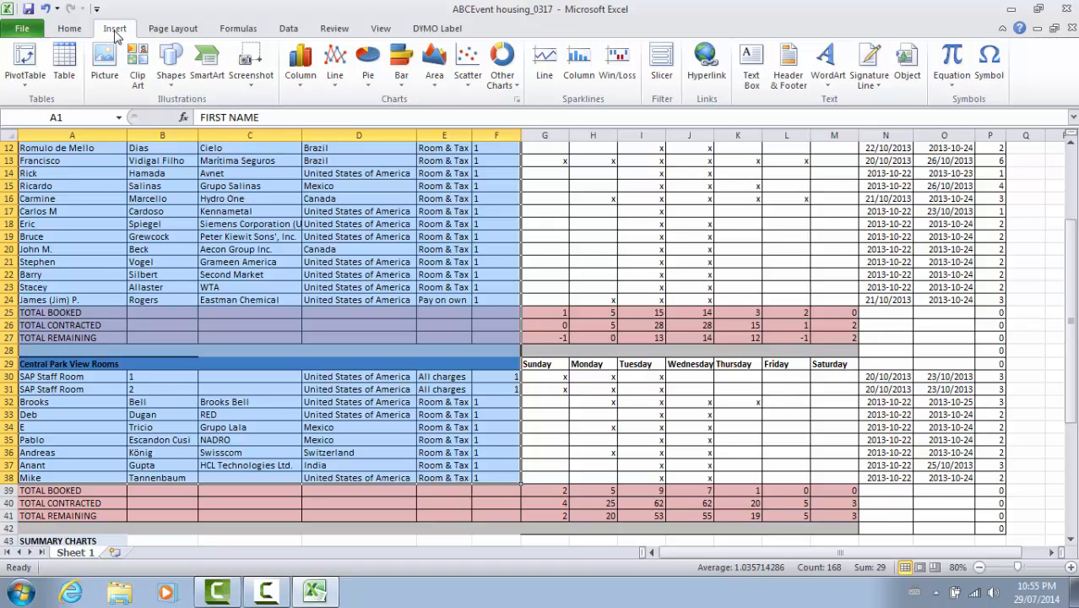
pyautogui.click(23, 58)
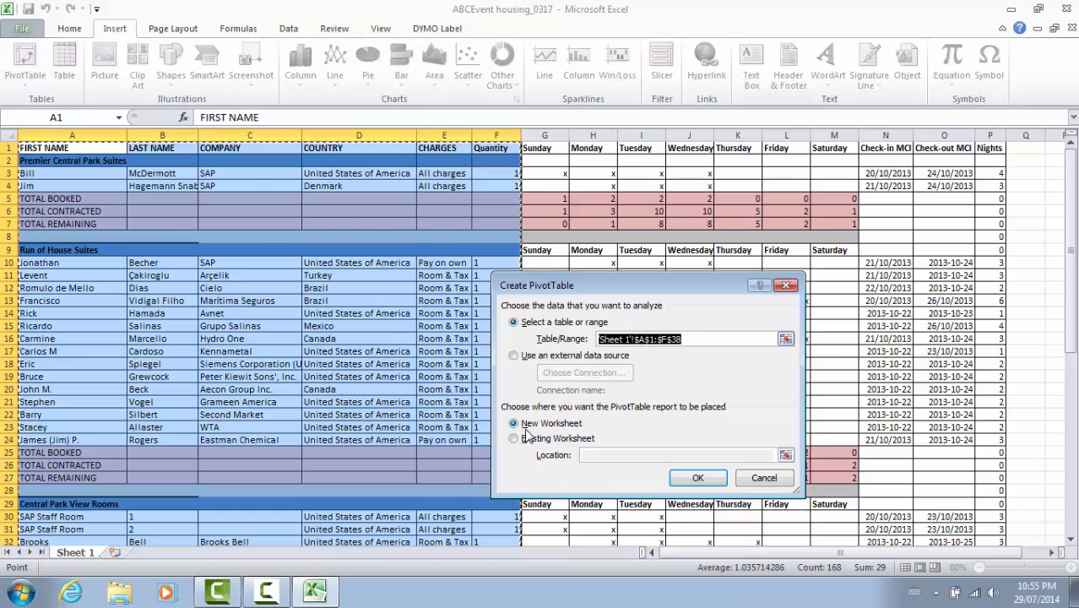
pyautogui.click(698, 479)
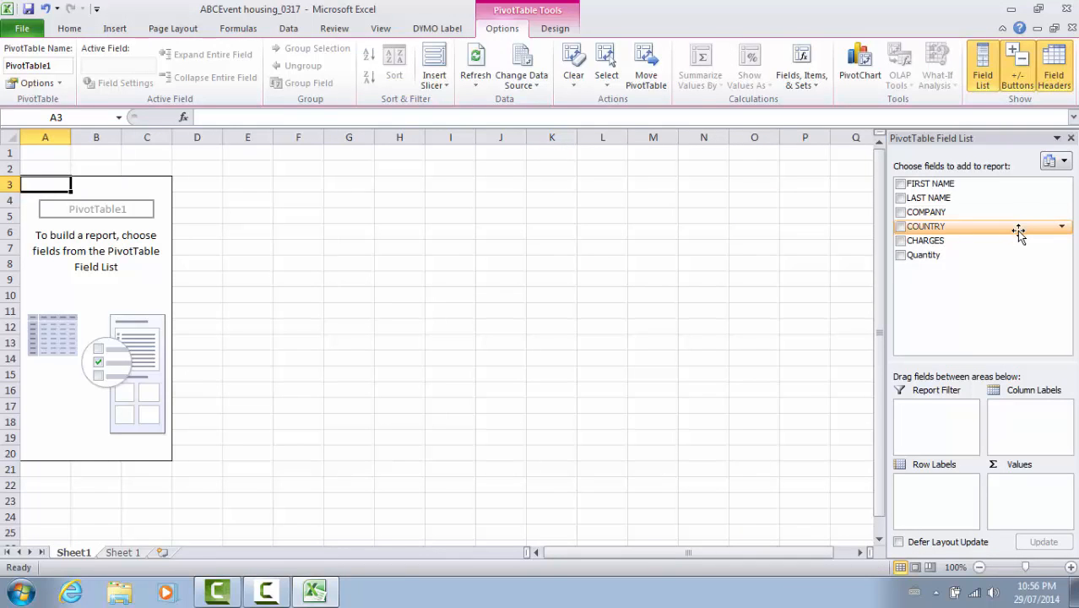
# Step: Add the COUNTRY, CHARGES and Quantity fields to the PivotTable report
pyautogui.click(900, 227)
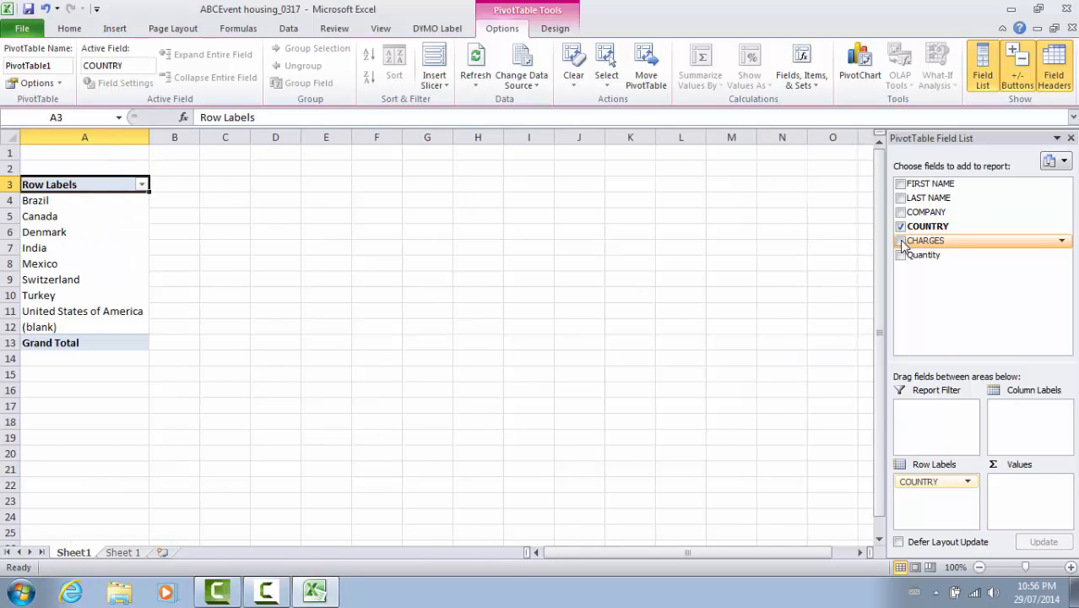
pyautogui.click(901, 241)
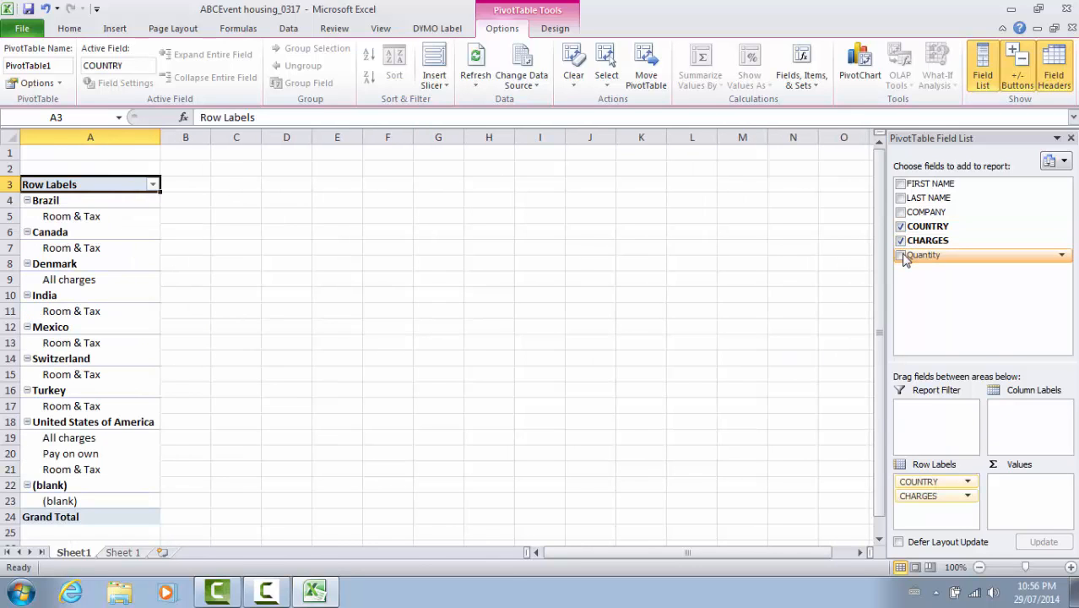
pyautogui.click(900, 255)
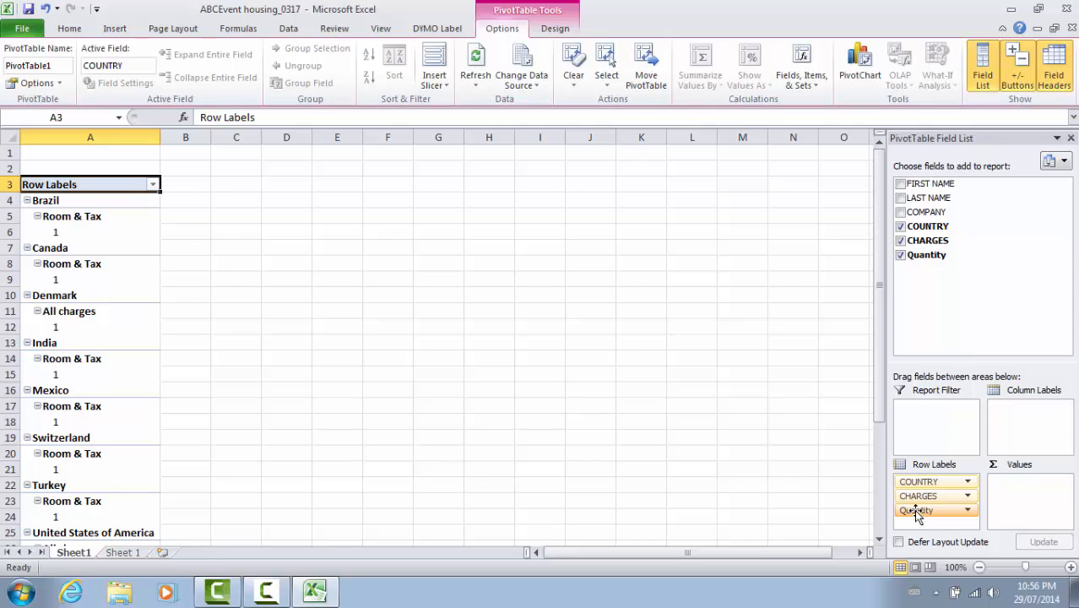
# Step: Summarize Quantity as the PivotTable's values and arrange the row labels as CHARGES, COUNTRY and an added COMPANY field
pyautogui.moveTo(917, 515); pyautogui.dragTo(1013, 486)
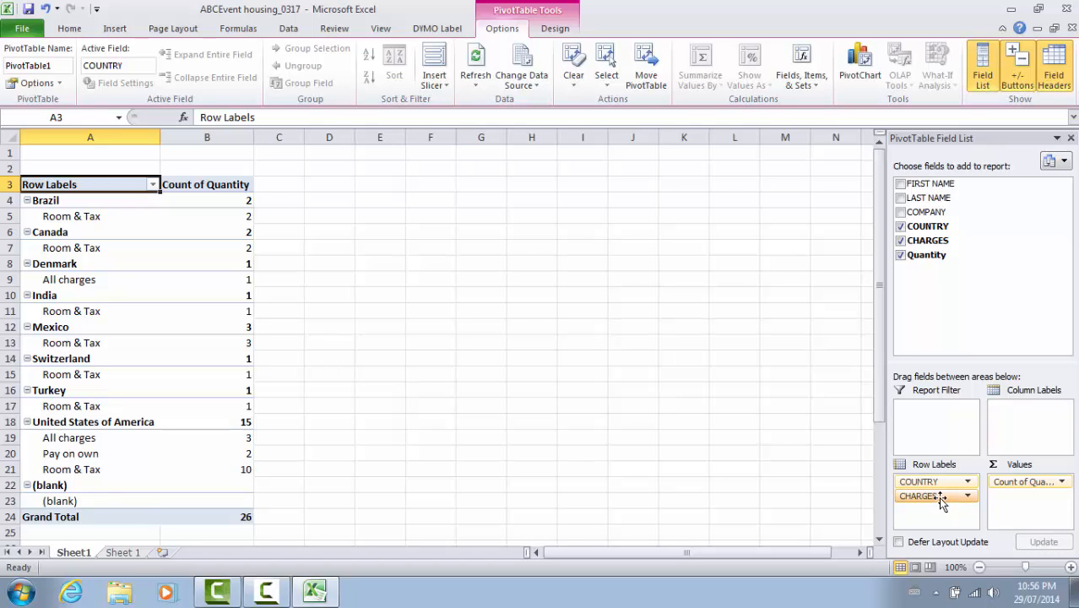
pyautogui.moveTo(938, 497); pyautogui.dragTo(936, 480)
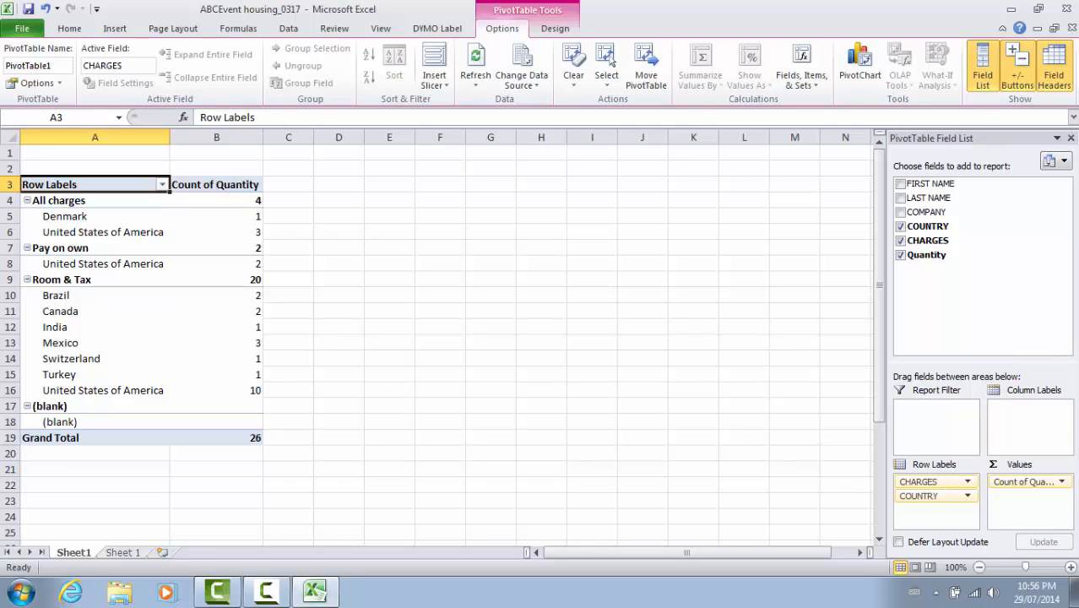
pyautogui.click(901, 212)
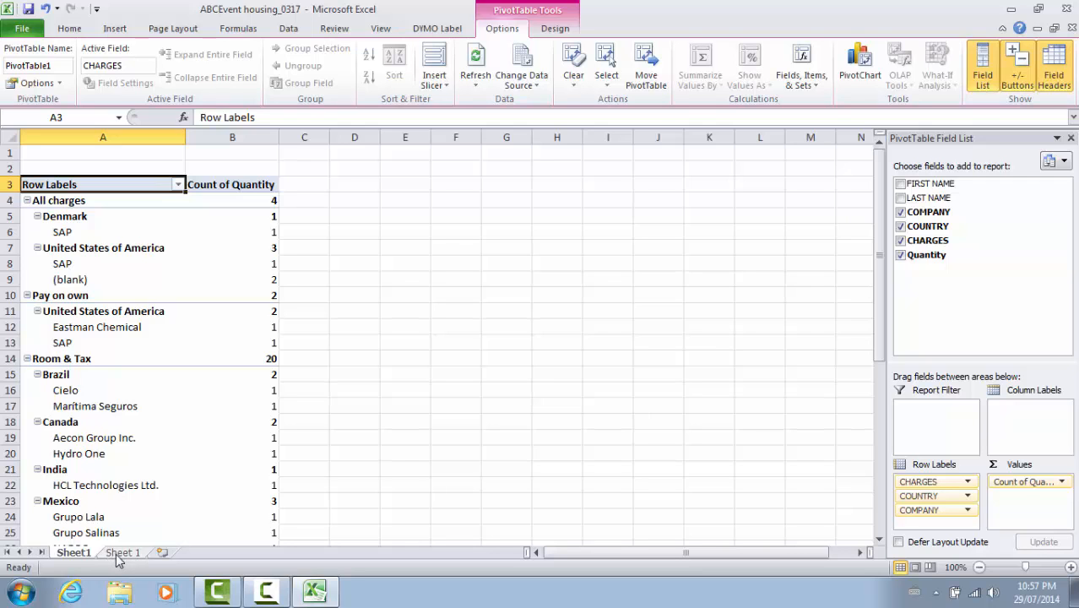
# Step: Copy the Suite Nights summary table in A44:D51 on Sheet 1
pyautogui.click(123, 552)
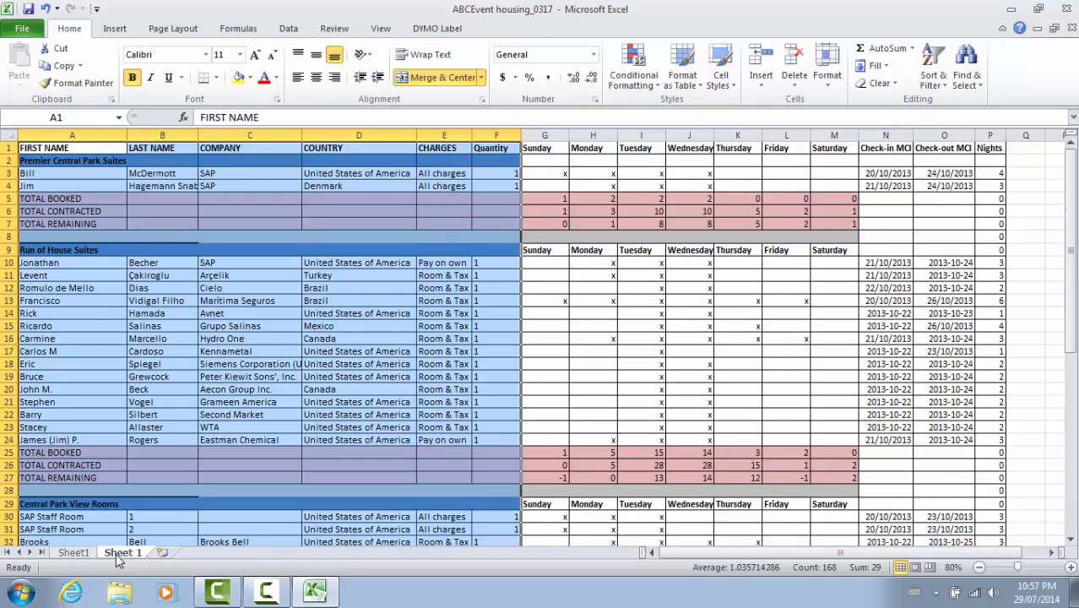
pyautogui.scroll(-9, 356, 505)
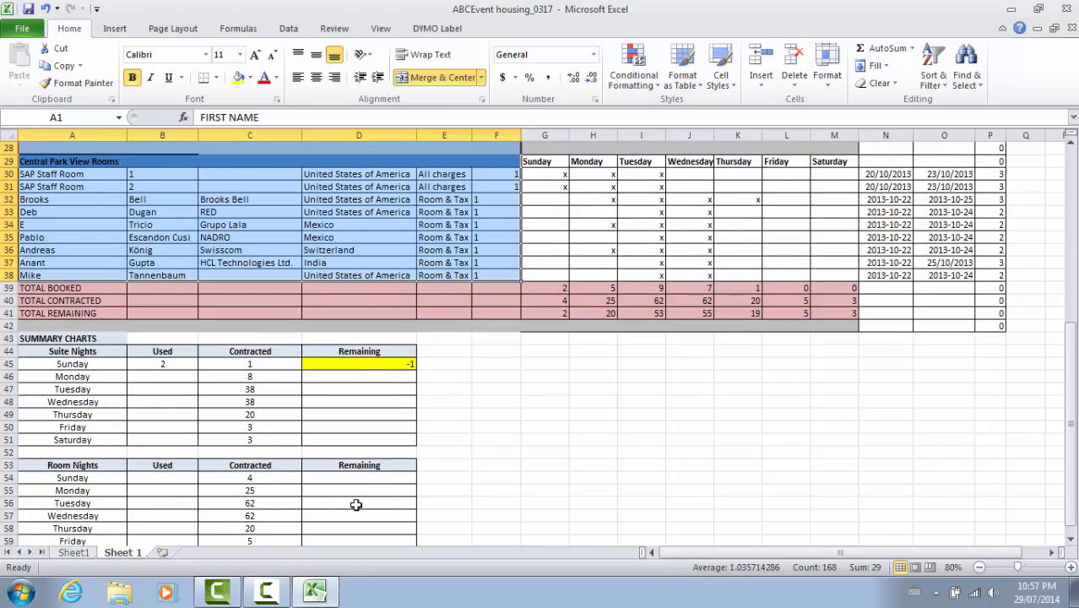
pyautogui.scroll(-1, 357, 505)
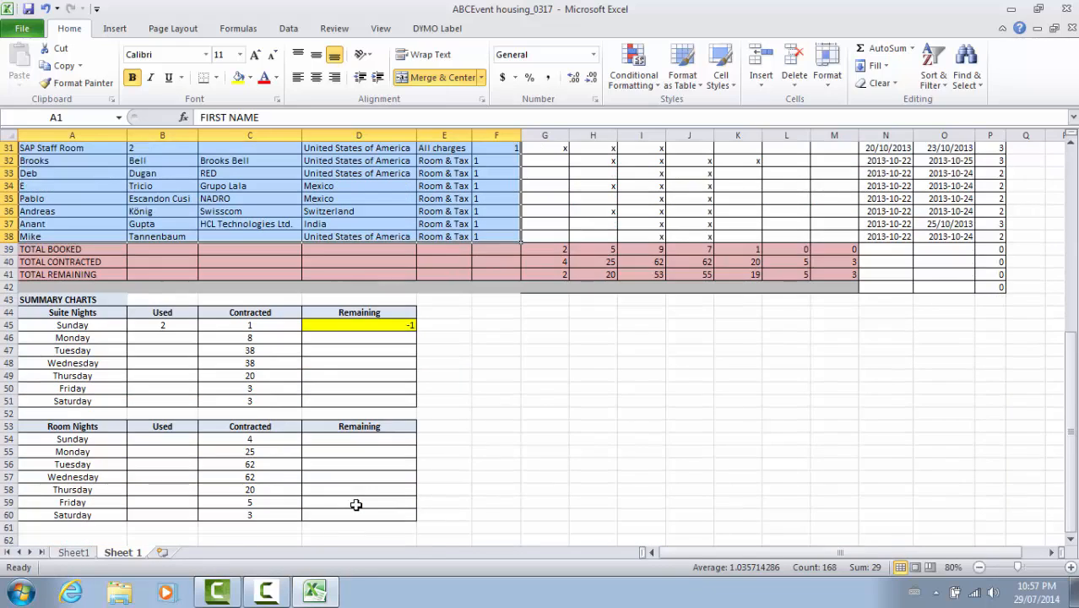
pyautogui.moveTo(68, 312); pyautogui.dragTo(343, 406)
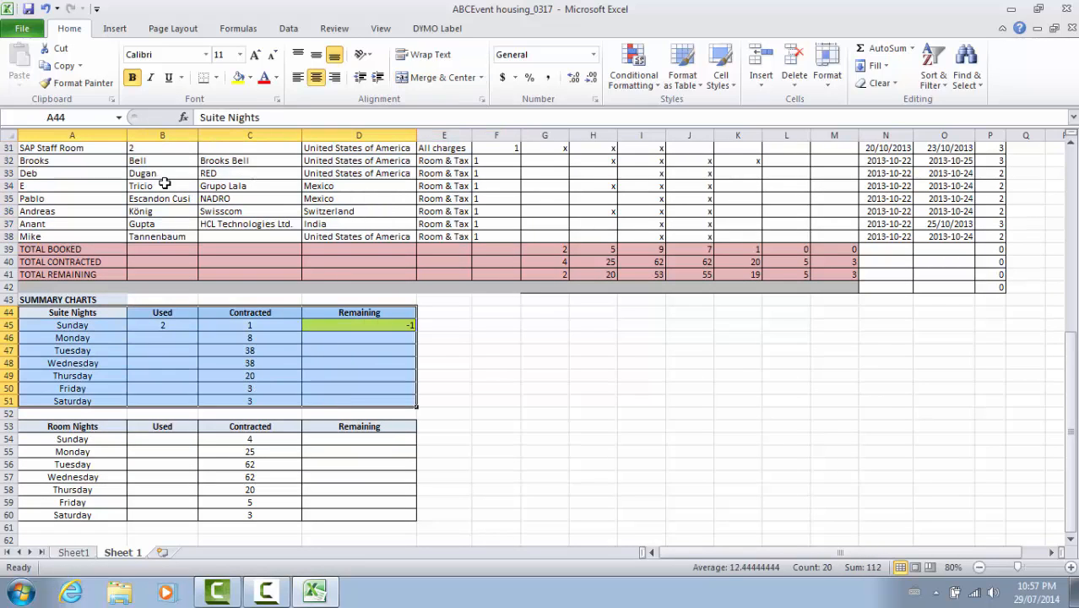
pyautogui.click(76, 83)
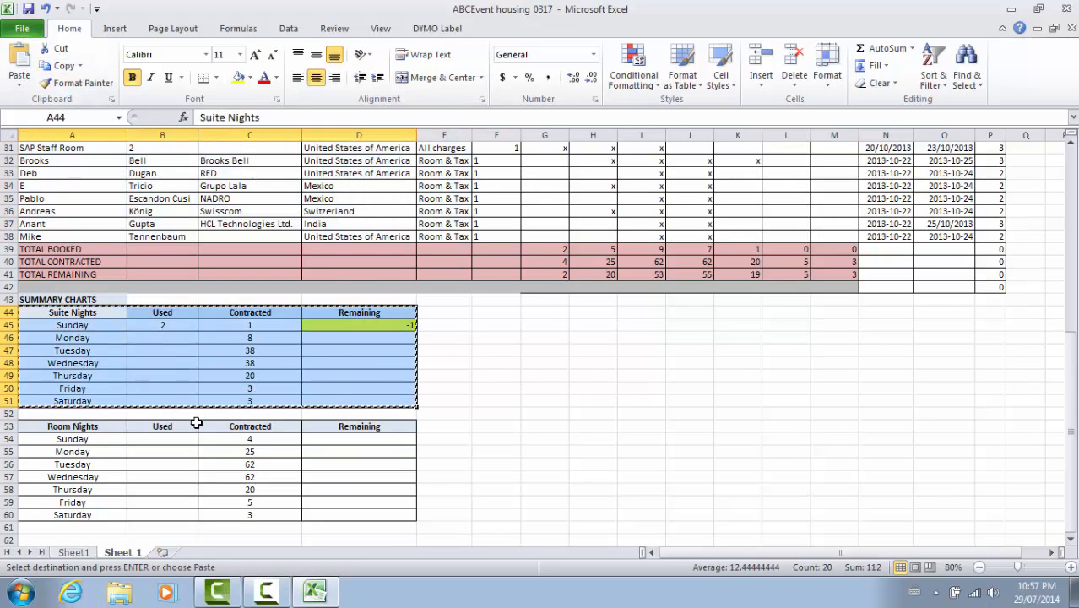
# Step: Paste the copied Suite Nights table at A62 with rows and columns transposed
pyautogui.scroll(-2, 200, 418)
pyautogui.click(61, 467)
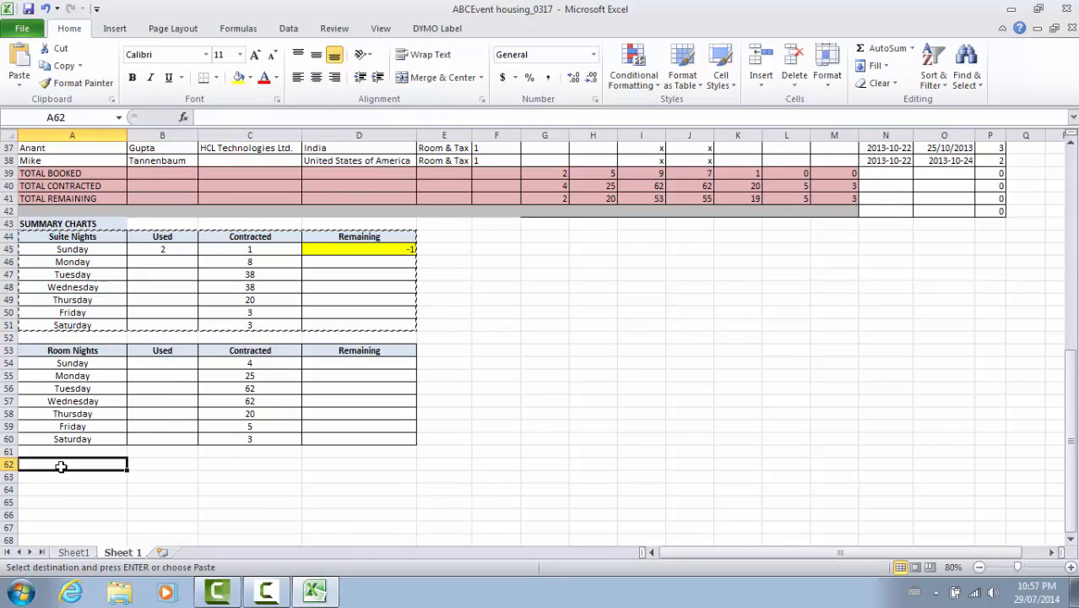
pyautogui.rightClick(60, 467)
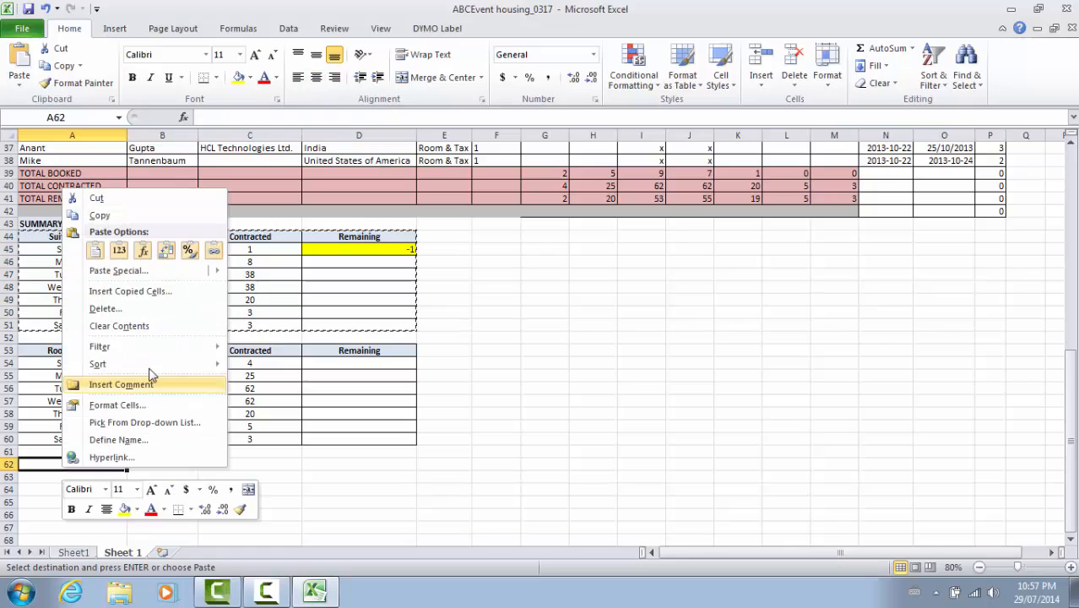
pyautogui.click(140, 271)
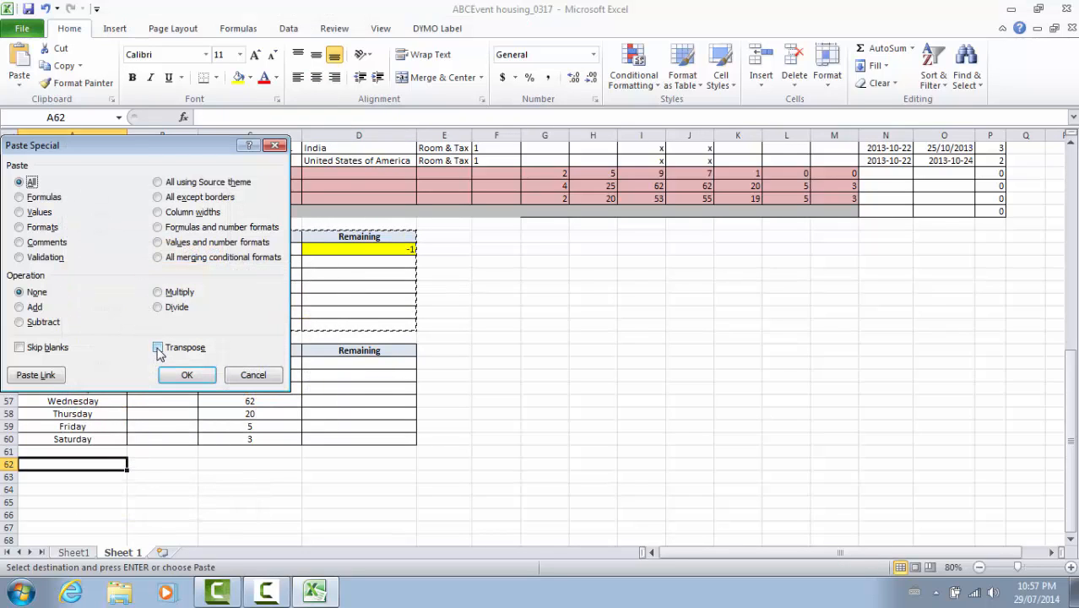
pyautogui.click(158, 348)
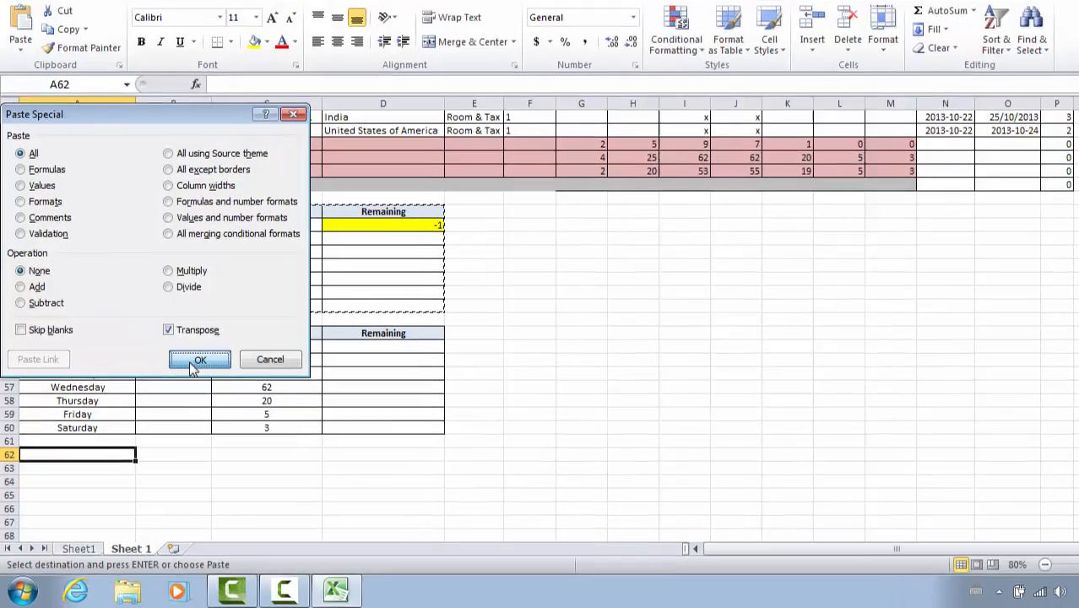
pyautogui.click(197, 361)
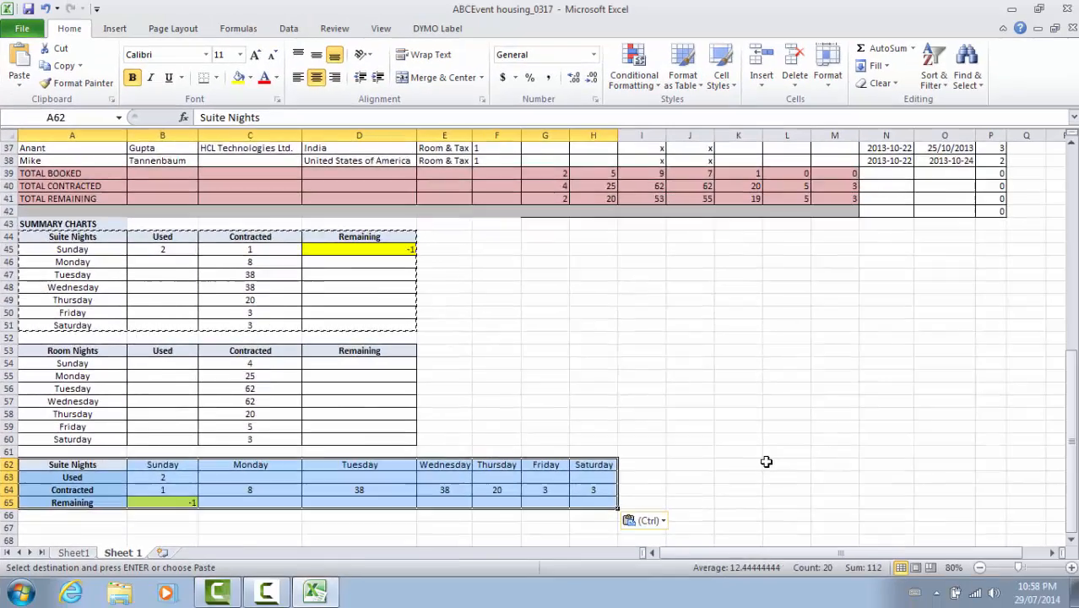
# Step: Turn off the Locked protection attribute for all cells on Sheet 1
pyautogui.hotkey('ctrl', 'Home')
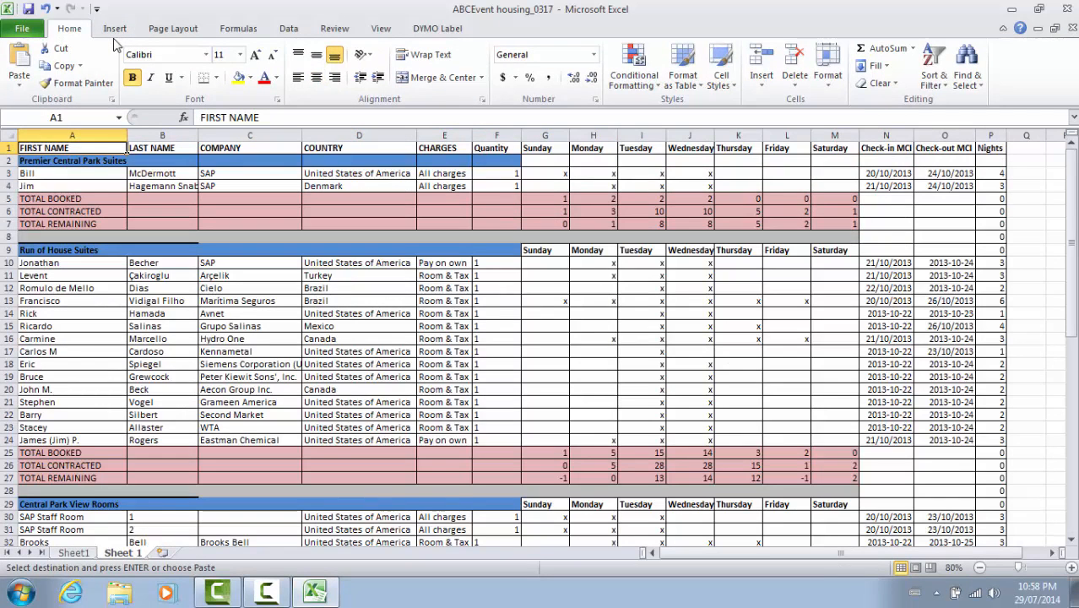
pyautogui.click(10, 136)
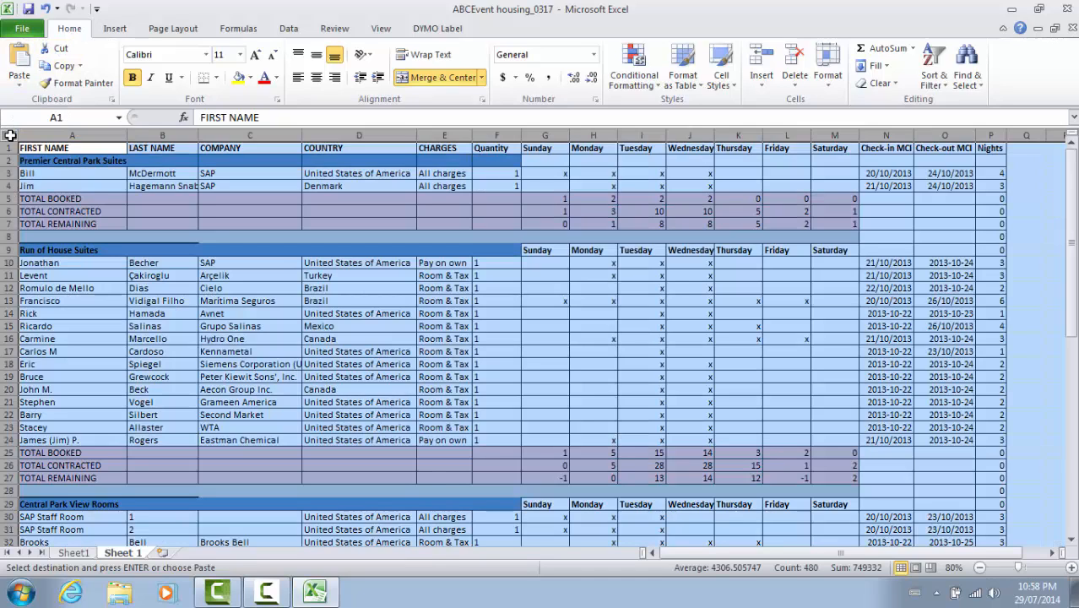
pyautogui.rightClick(7, 136)
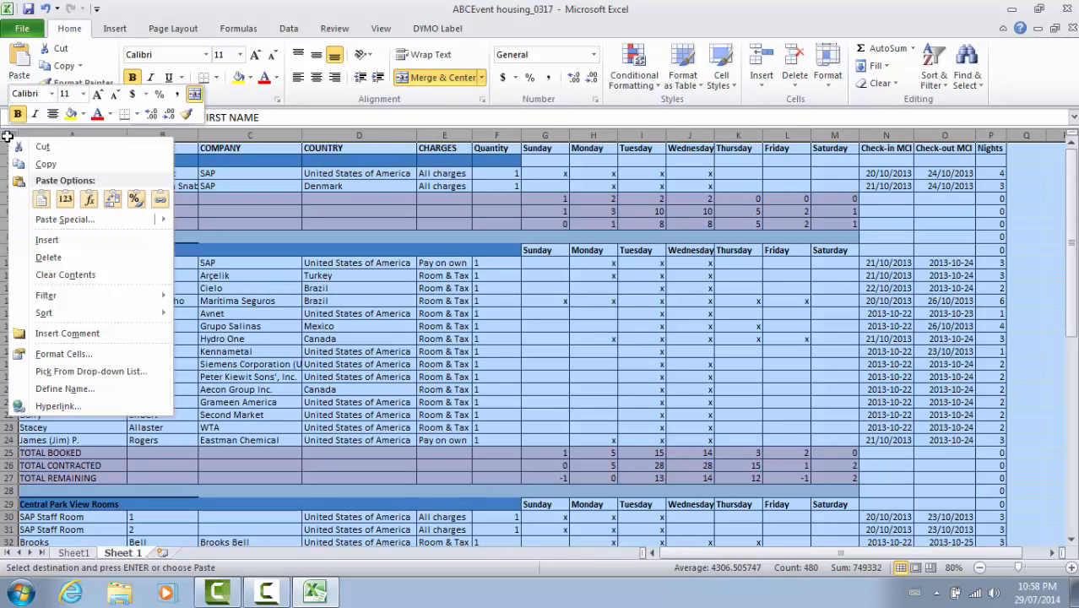
pyautogui.click(63, 355)
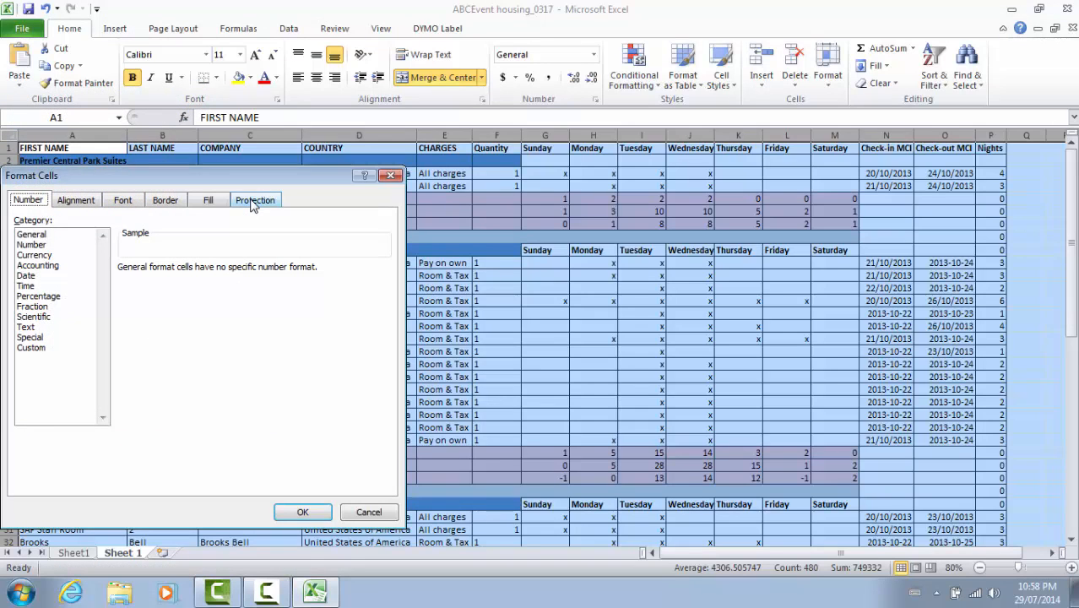
pyautogui.click(254, 203)
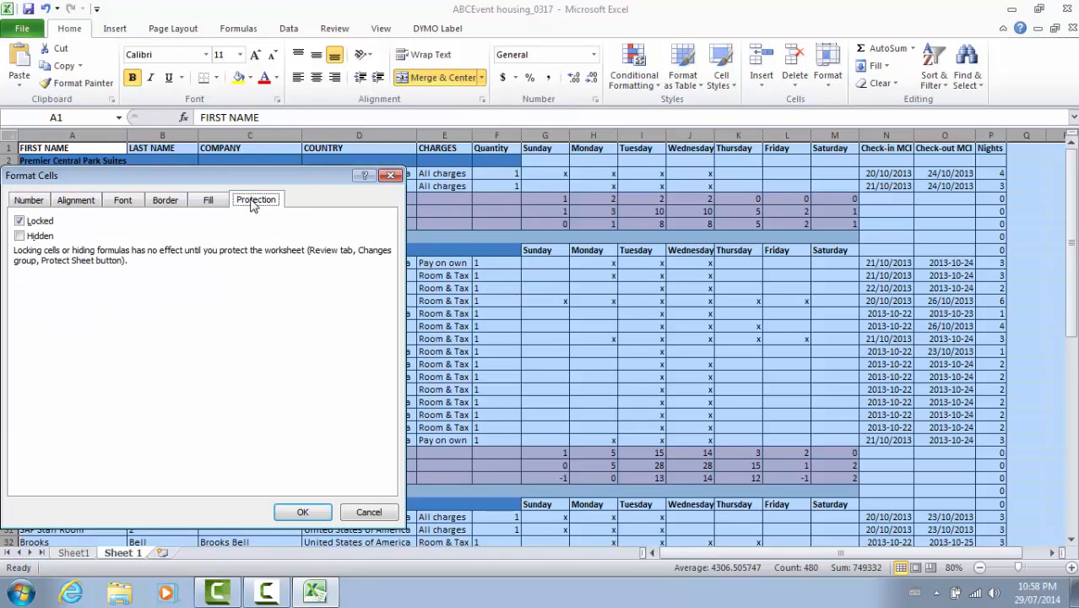
pyautogui.click(19, 221)
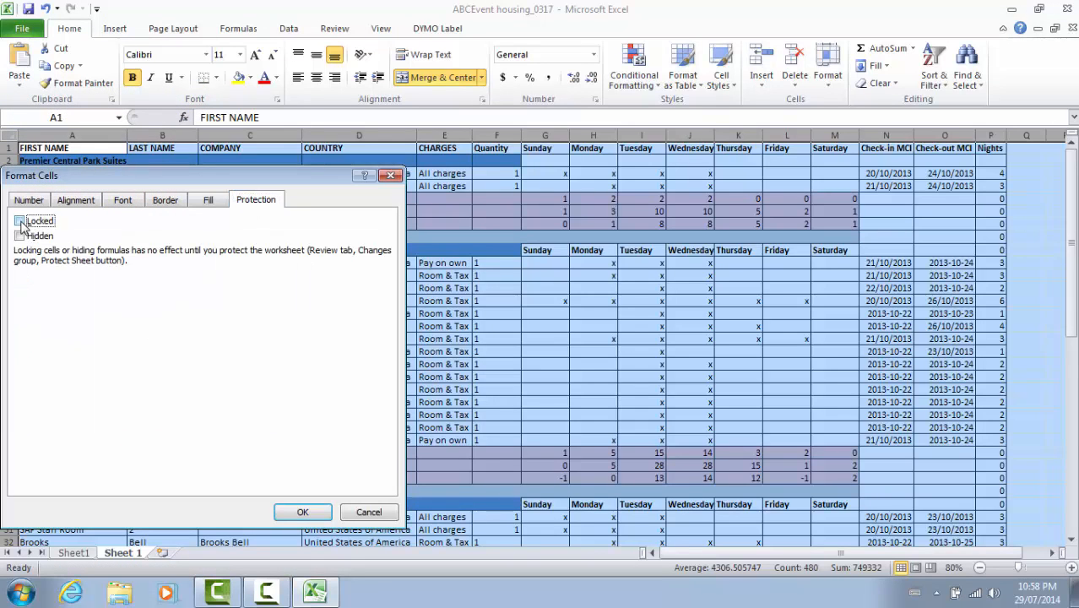
pyautogui.click(303, 512)
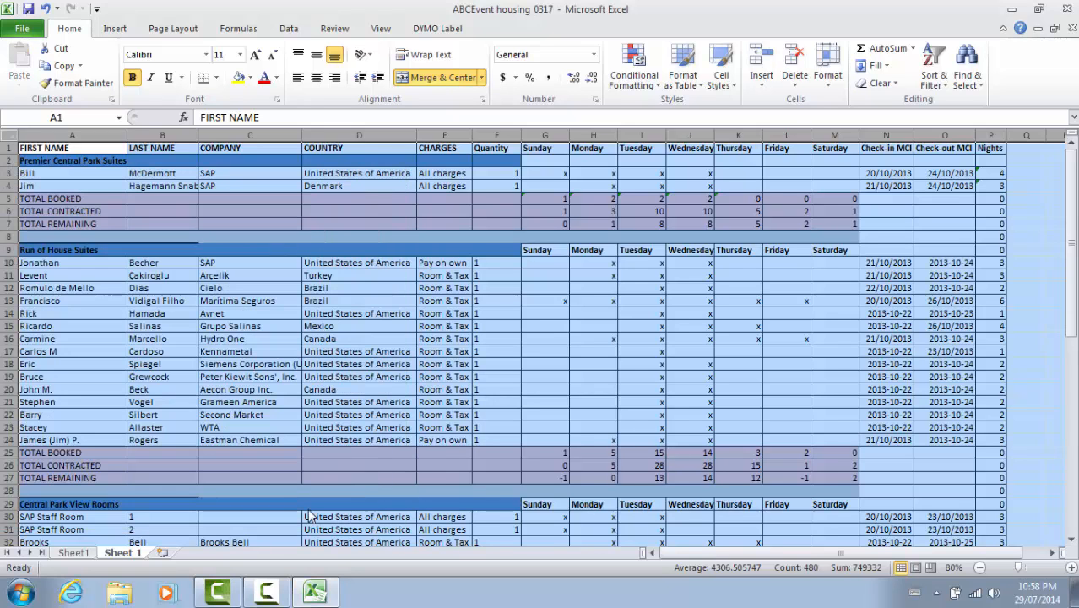
# Step: Set the Suite Nights and Room Nights summary charts in A43:D60 to Locked
pyautogui.scroll(-5, 398, 416)
pyautogui.scroll(-9, 399, 417)
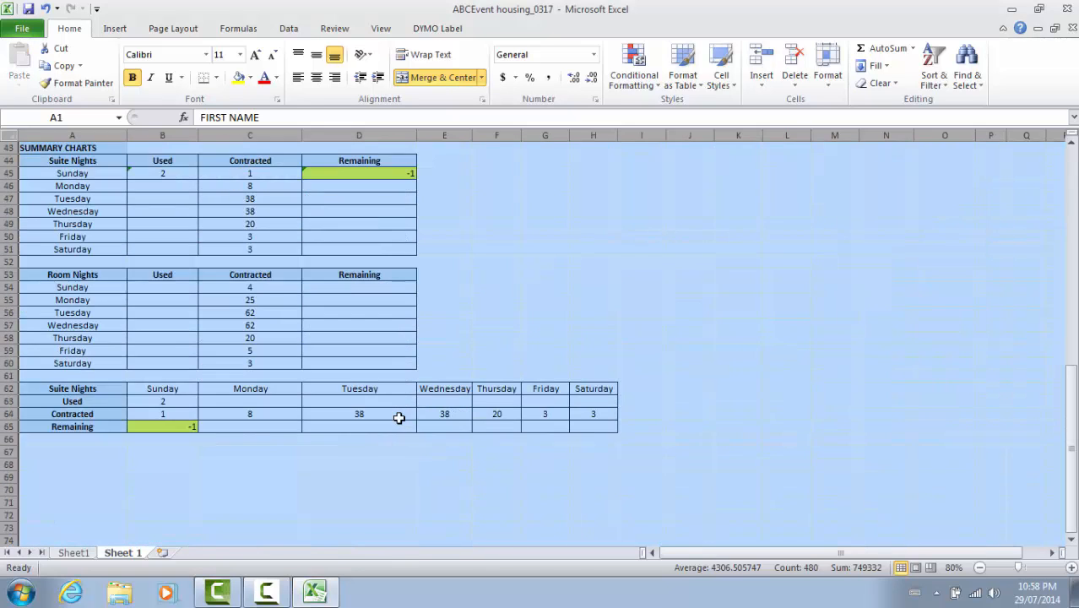
pyautogui.click(65, 151)
pyautogui.moveTo(65, 151); pyautogui.dragTo(349, 359)
pyautogui.rightClick(141, 245)
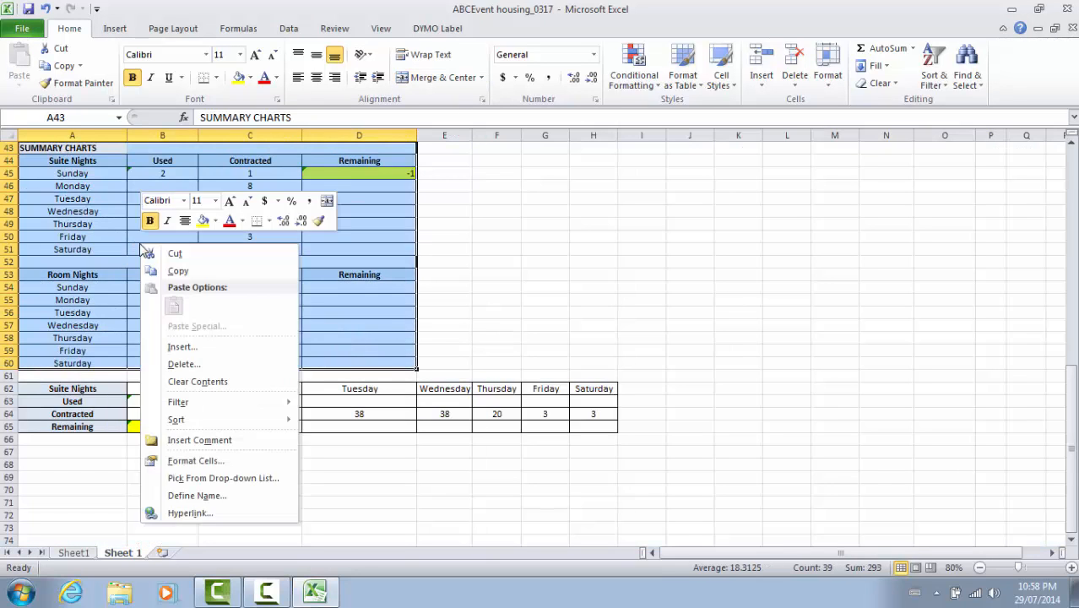
pyautogui.click(197, 463)
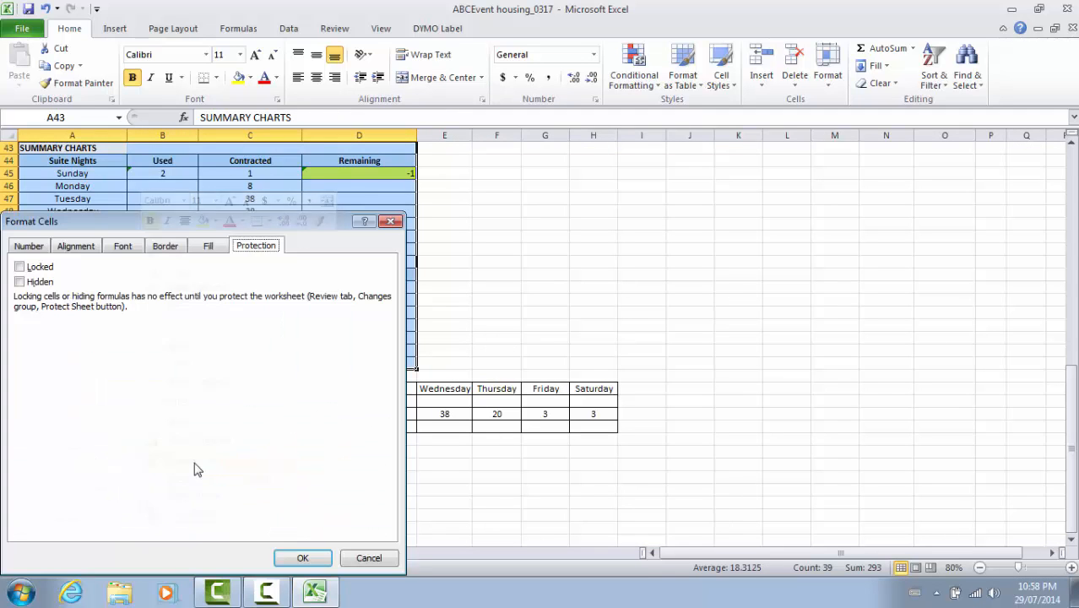
pyautogui.click(20, 268)
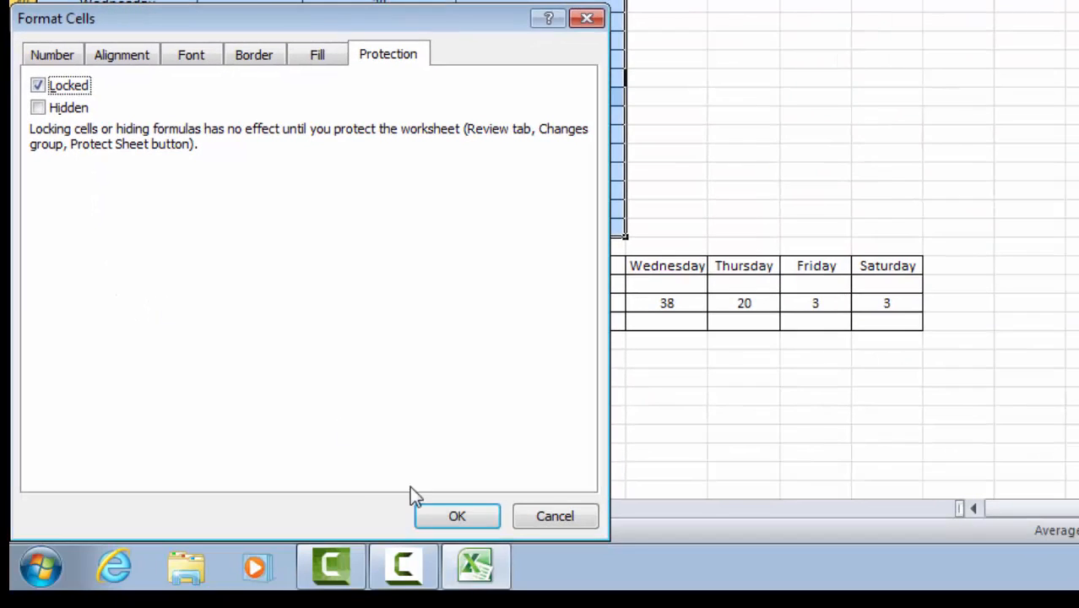
pyautogui.click(453, 518)
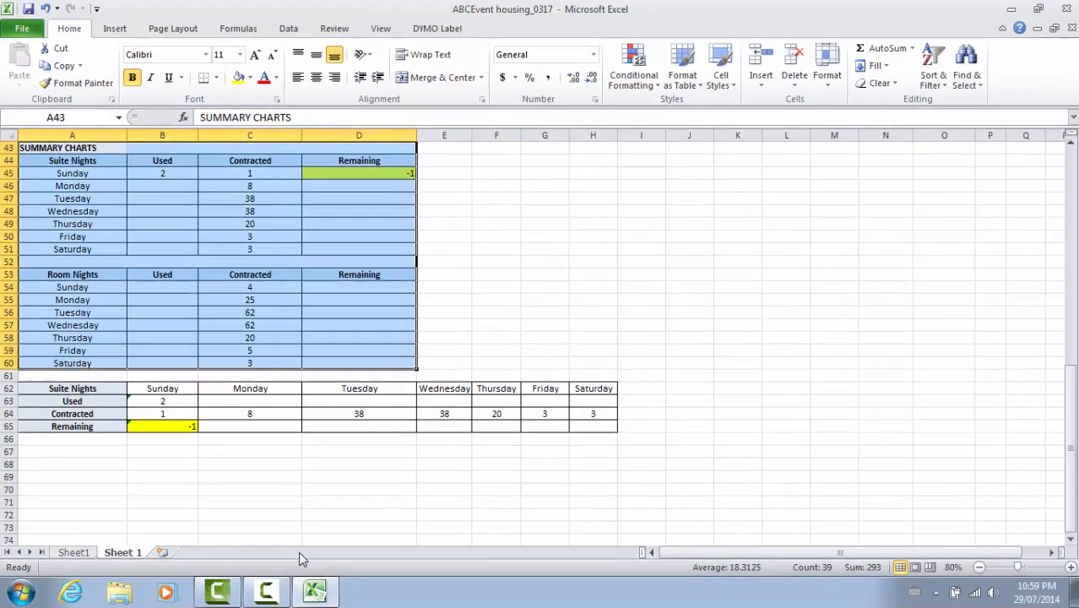
# Step: Protect the worksheet, allowing only selection of unlocked cells, and enter and confirm the sheet protection password
pyautogui.click(333, 29)
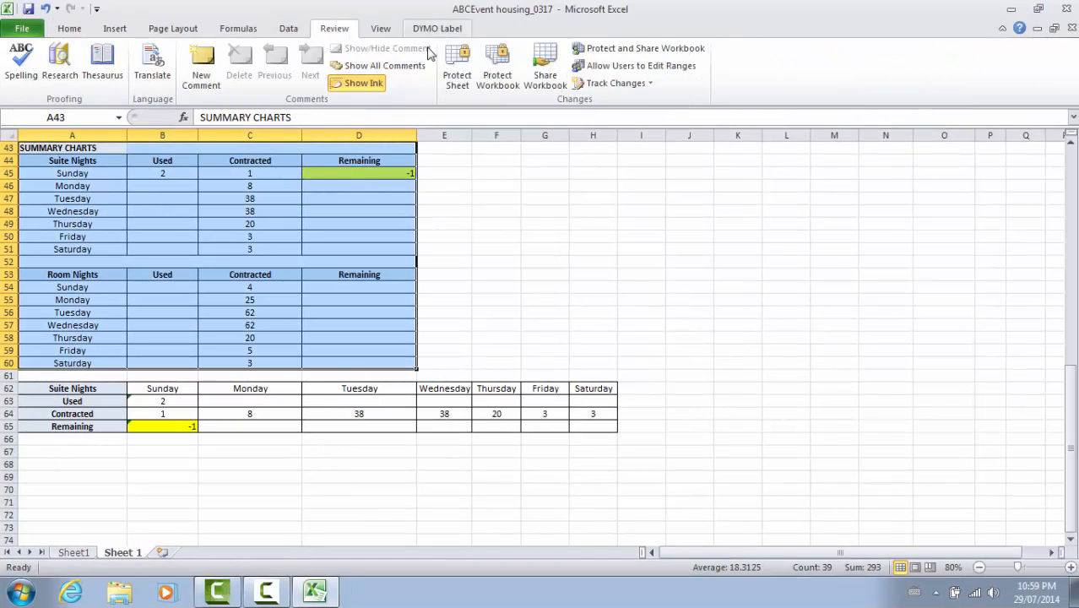
pyautogui.click(456, 72)
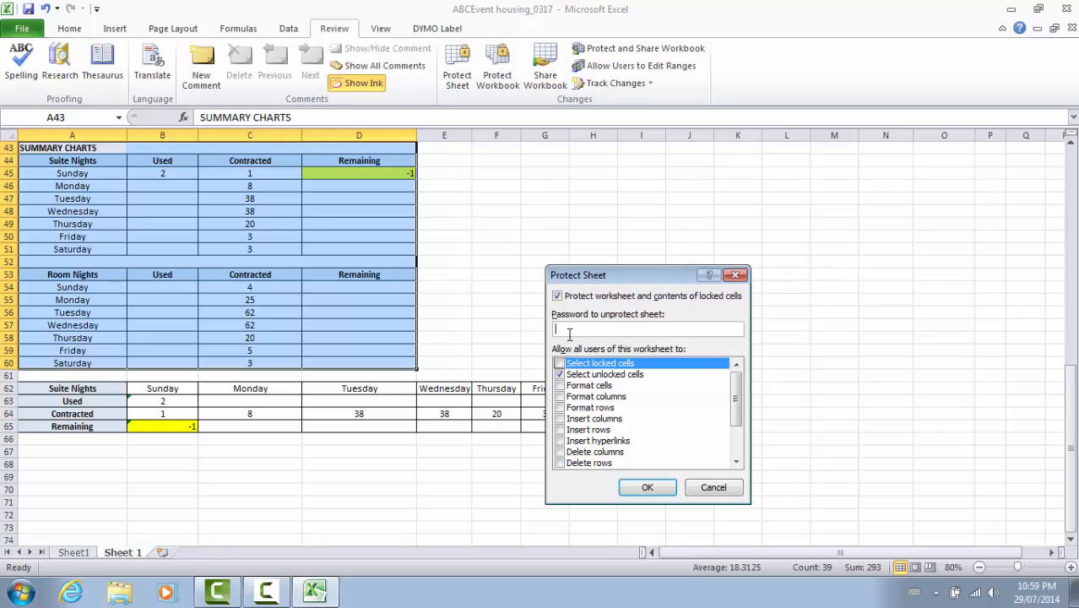
pyautogui.write('•••••')
pyautogui.click(633, 492)
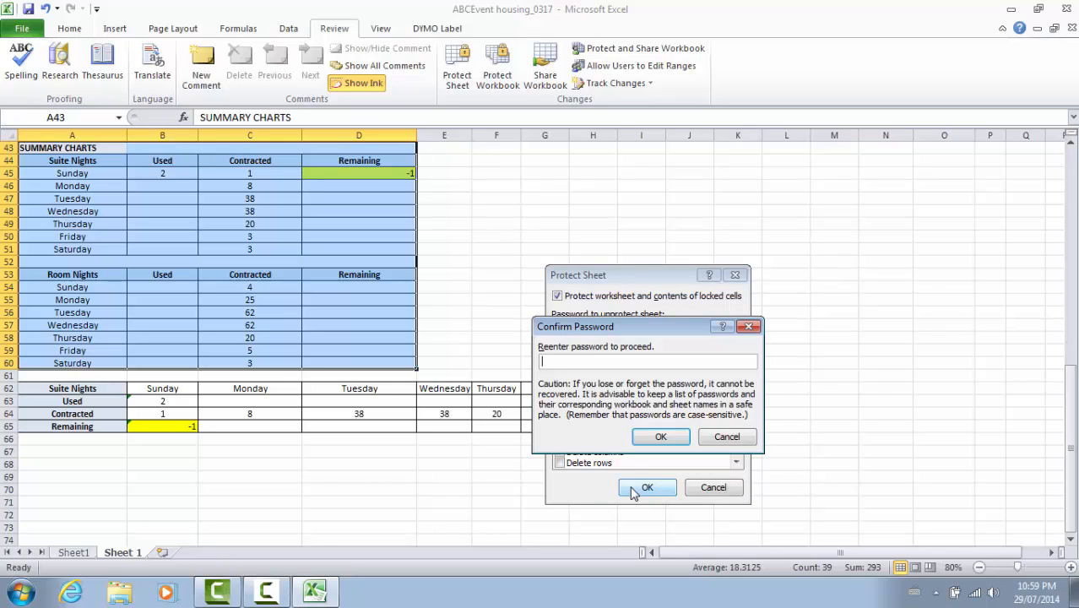
pyautogui.write('•••••')
pyautogui.click(654, 437)
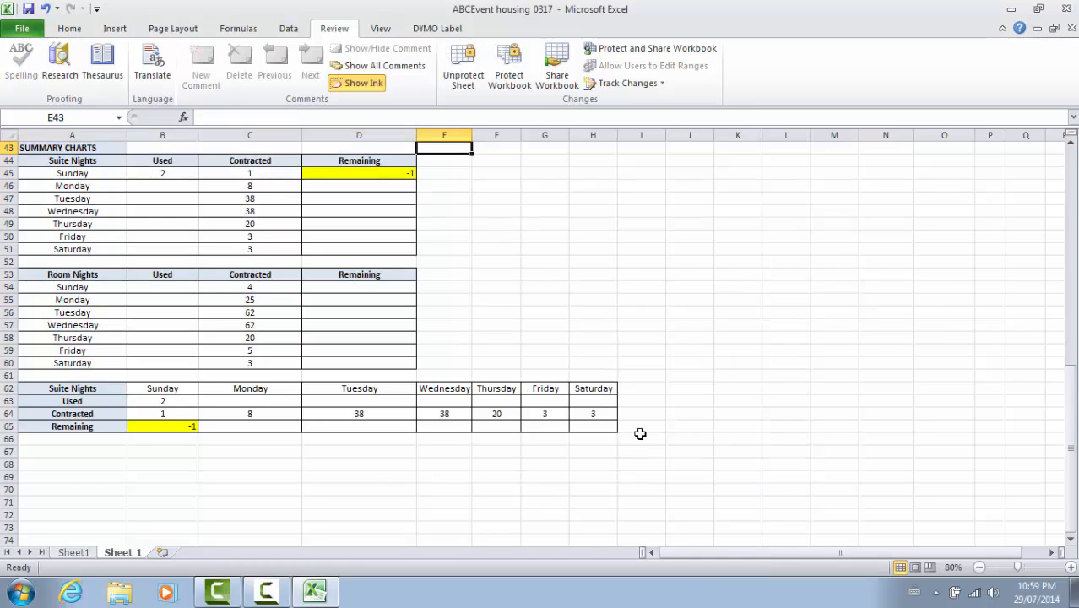
# Step: Test selecting unlocked cells in the guest list, including K36, and review the protected sheet
pyautogui.scroll(4, 495, 355)
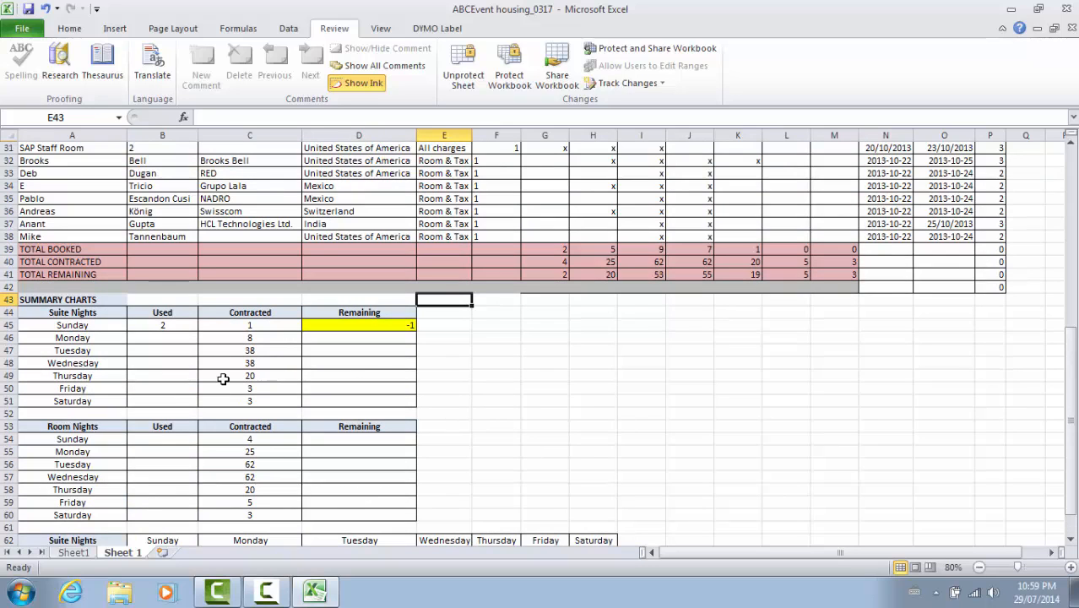
pyautogui.click(319, 215)
pyautogui.click(595, 226)
pyautogui.click(751, 214)
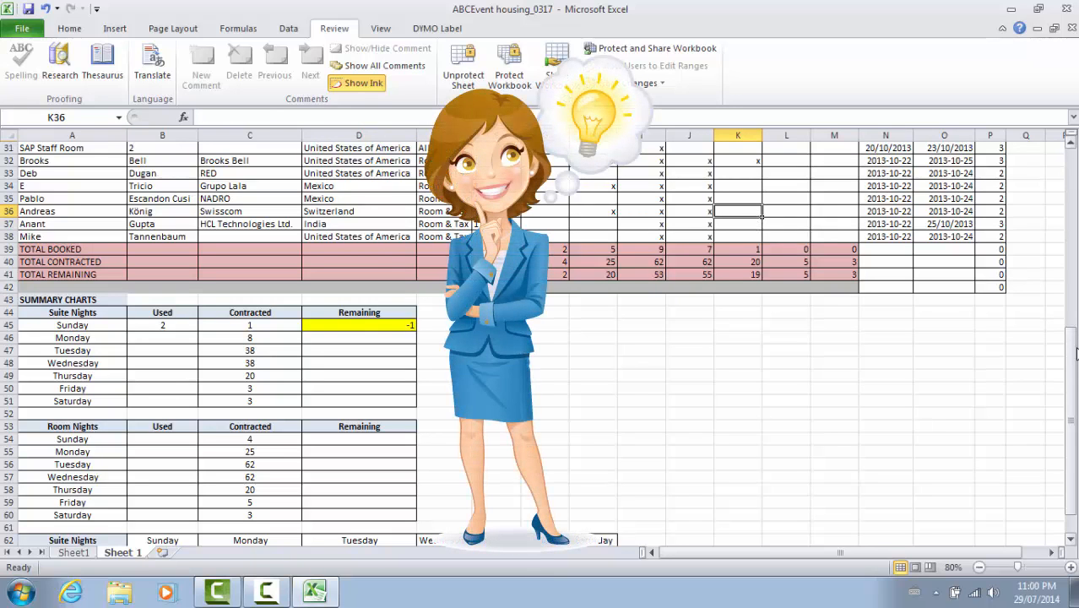
pyautogui.moveTo(1076, 353); pyautogui.dragTo(1023, 203)
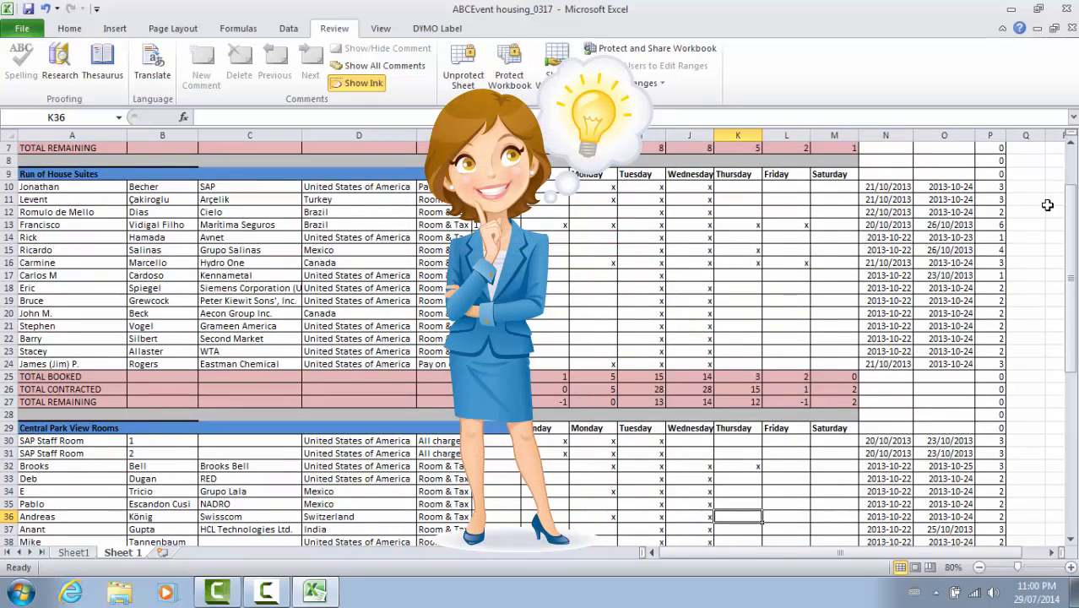